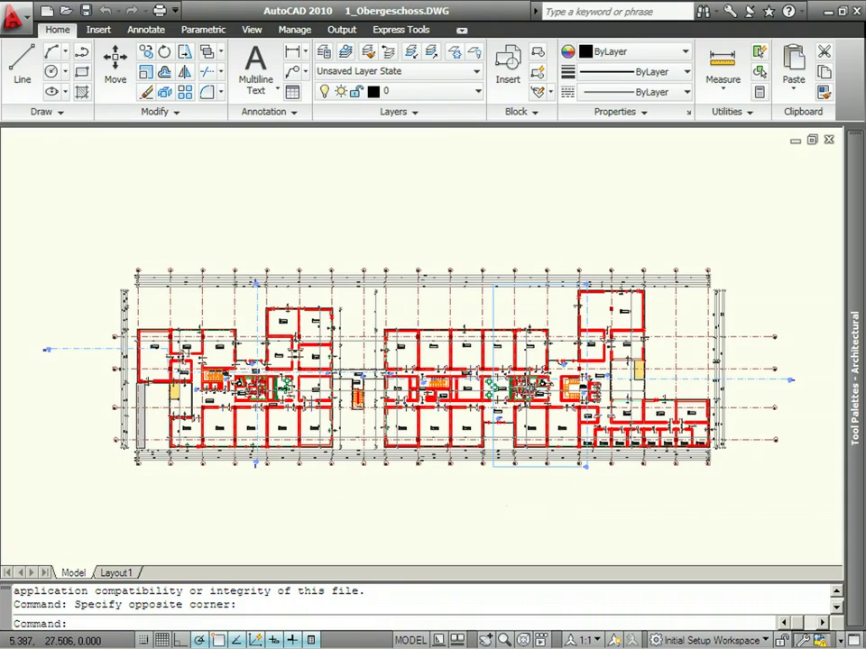
# - Zoom into the toilet block of the 1_Obergeschoss DWG floor plan in AutoCAD 2010
pyautogui.scroll(4, 577, 370)
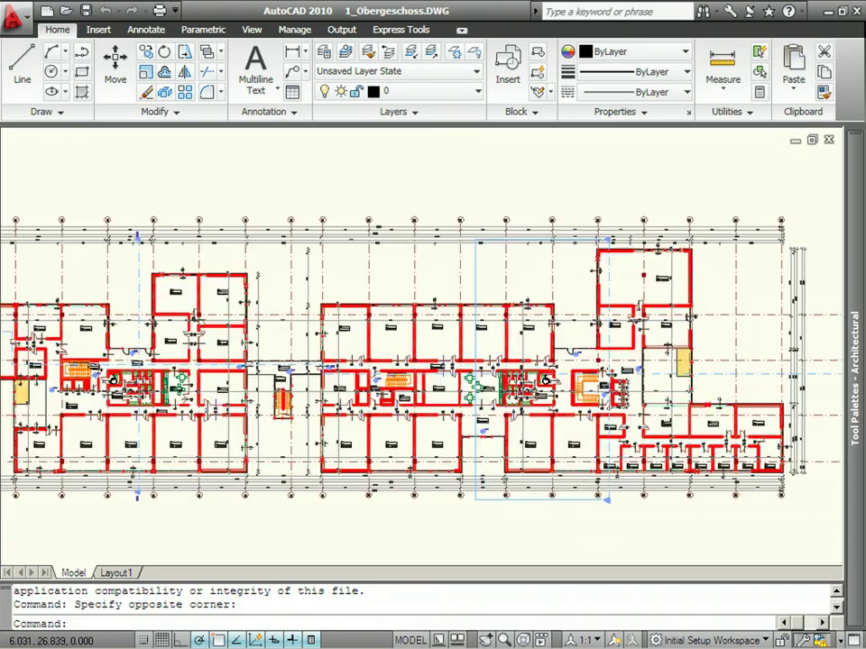
pyautogui.scroll(3, 577, 370)
pyautogui.scroll(3, 577, 370)
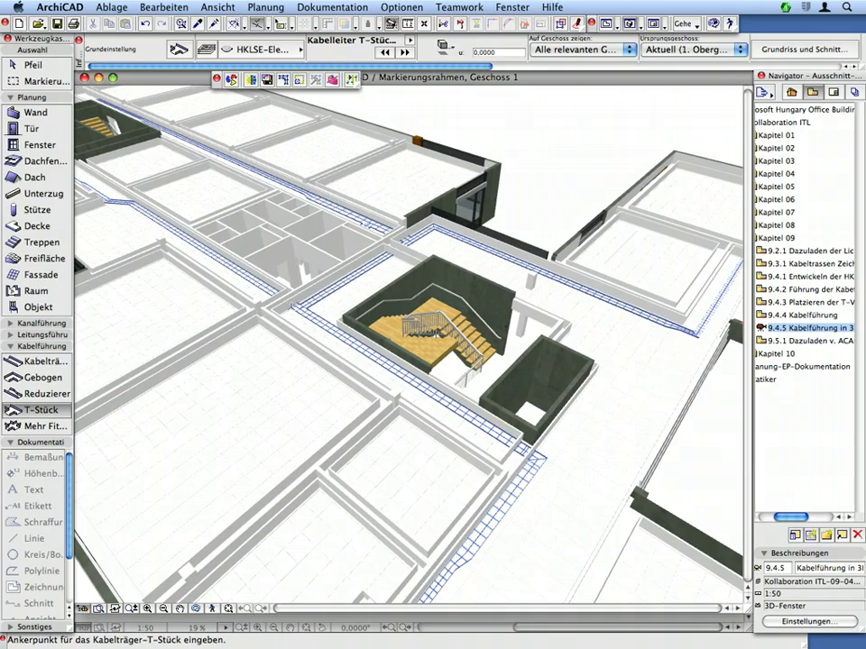
# - Zoom in on the cable tray corner in the ArchiCAD 3D view and orbit around it
pyautogui.scroll(2, 291, 303)
pyautogui.scroll(2, 294, 304)
pyautogui.scroll(2, 295, 303)
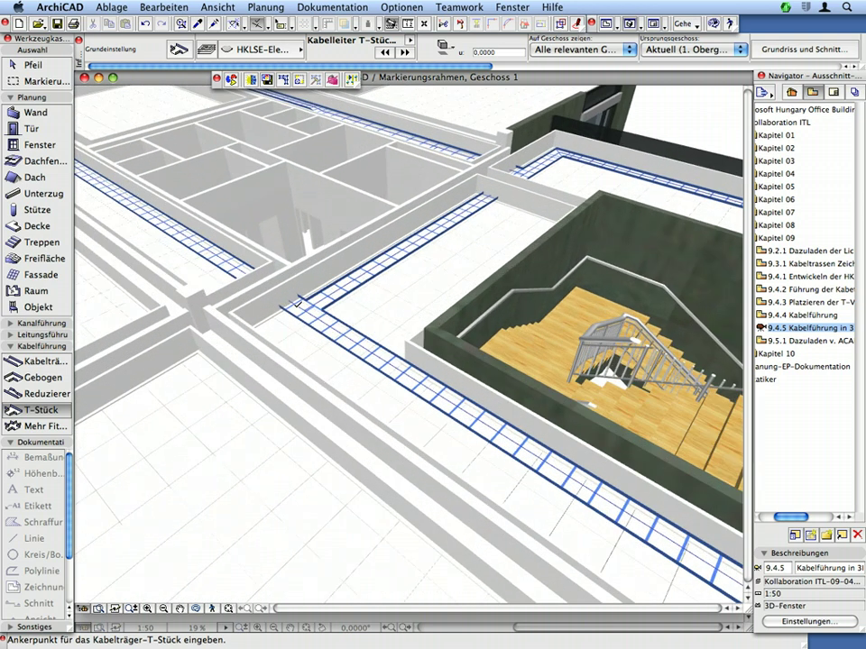
pyautogui.scroll(2, 296, 304)
pyautogui.scroll(2, 297, 304)
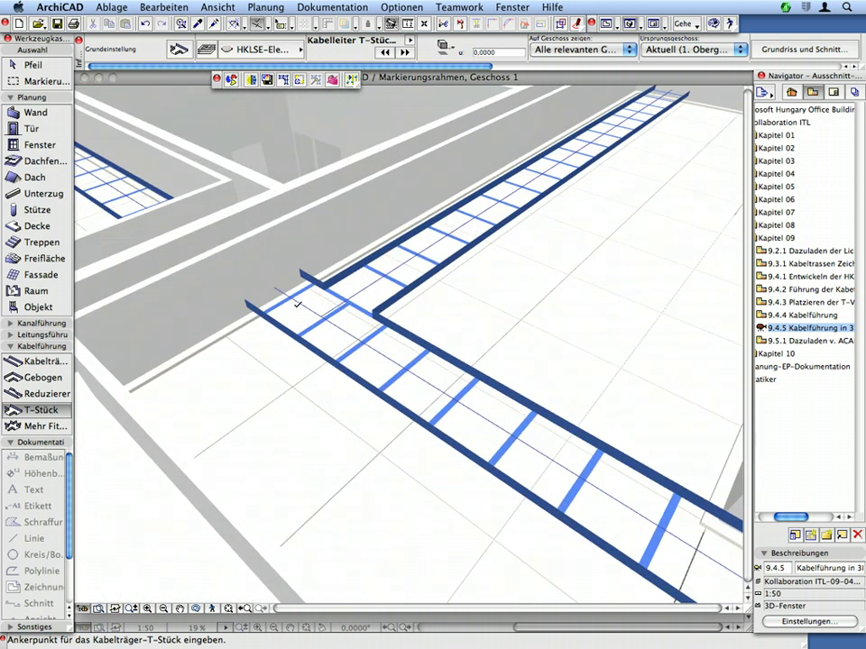
pyautogui.scroll(1, 296, 305)
pyautogui.scroll(1, 296, 307)
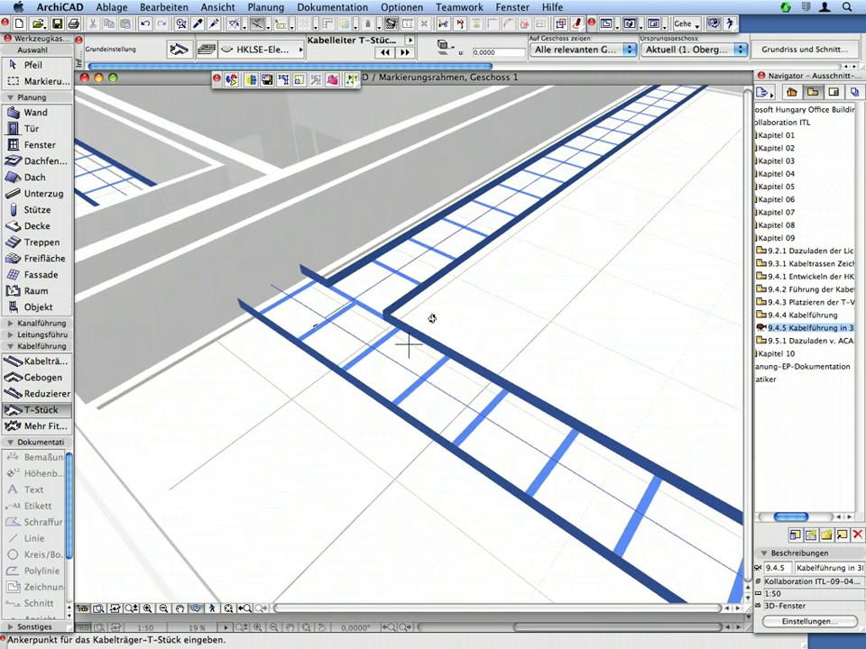
pyautogui.moveTo(421, 323)
pyautogui.keyDown('shift'); pyautogui.mouseDown(button='middle')
pyautogui.moveTo(522, 322)
pyautogui.moveTo(597, 283)
pyautogui.moveTo(754, 295)
pyautogui.mouseUp(button='middle'); pyautogui.keyUp('shift')
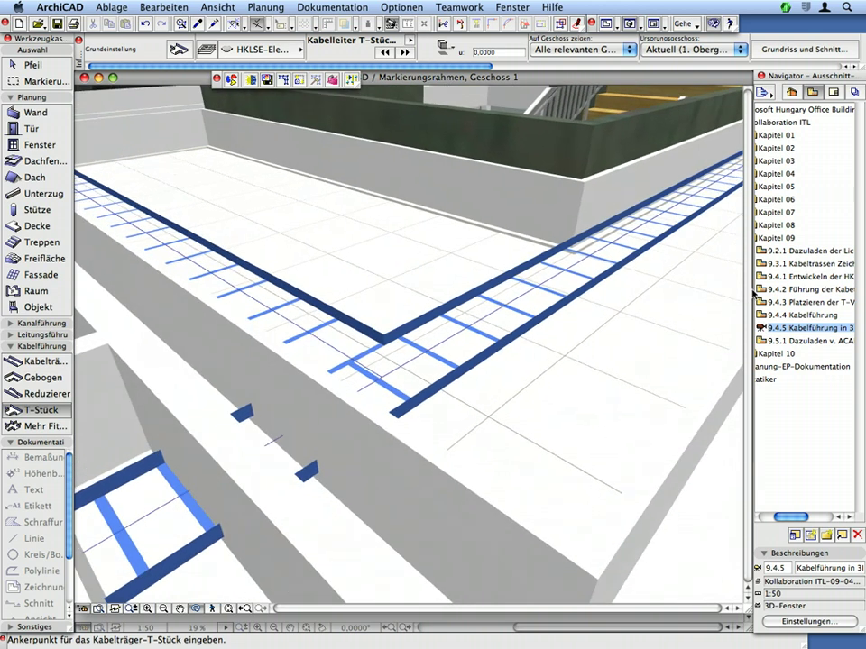
pyautogui.moveTo(381, 363)
pyautogui.keyDown('shift'); pyautogui.mouseDown(button='middle')
pyautogui.moveTo(398, 354)
pyautogui.moveTo(437, 359)
pyautogui.mouseUp(button='middle'); pyautogui.keyUp('shift')
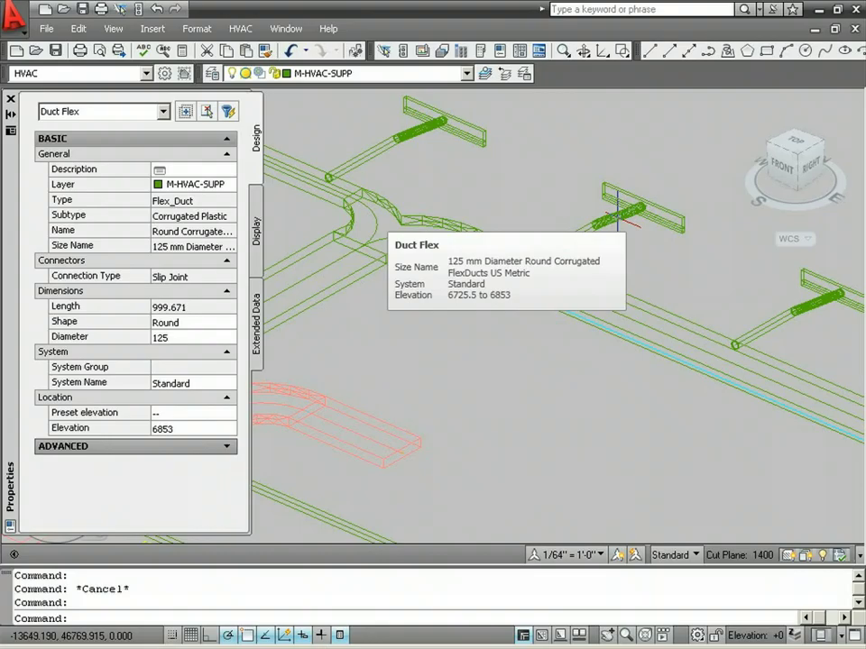
# - Bring up the ArchiCAD Connection commands from the File menu in AutoCAD MEP
pyautogui.click(46, 28)
pyautogui.moveTo(82, 224)
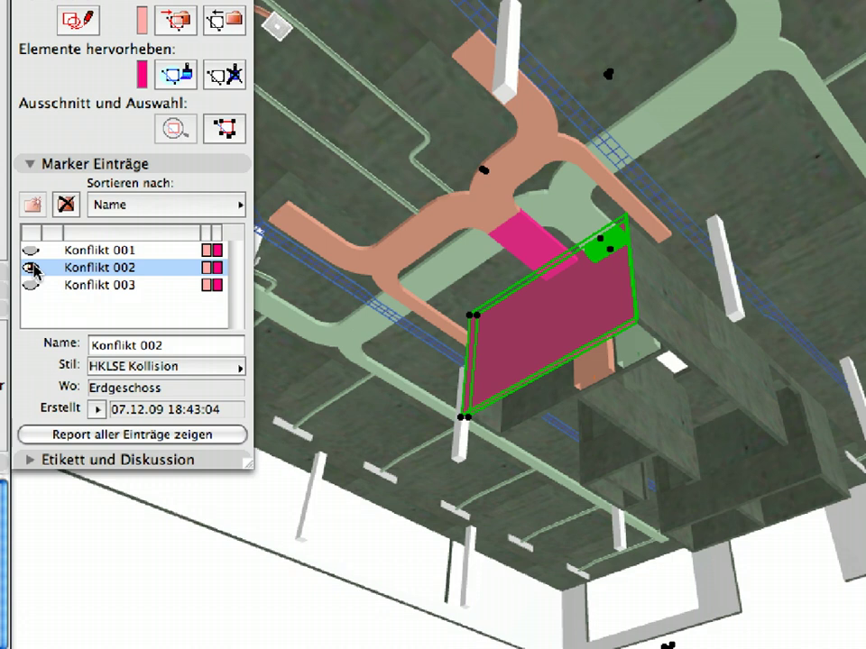
# - Deselect the pink clash element by clicking empty space
pyautogui.click(34, 269)
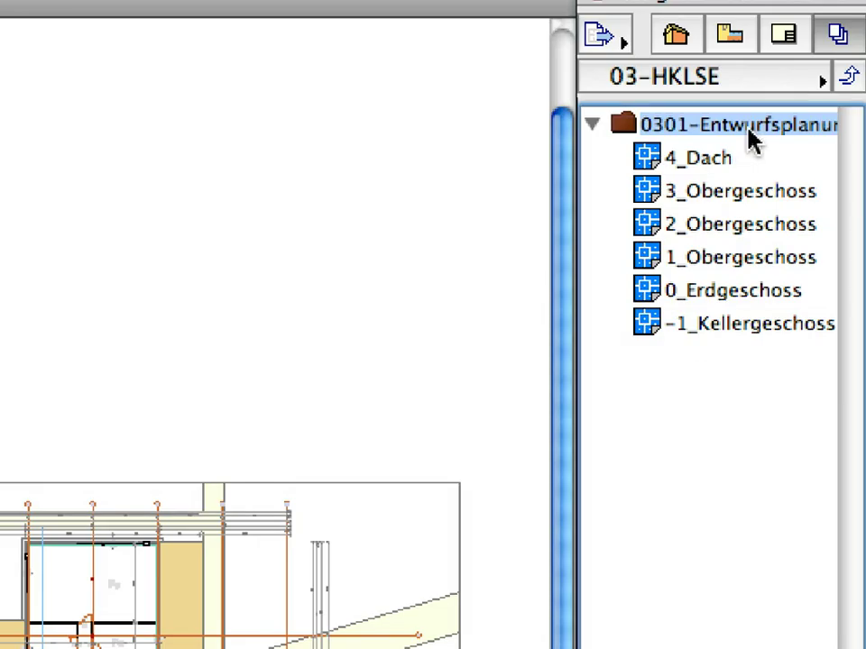
# - Select 0301-Entwurfsplanung, use Koll-09-01-02-Haustechnik Vorlage.dwg as template, and start a pen conversion
pyautogui.click(747, 128)
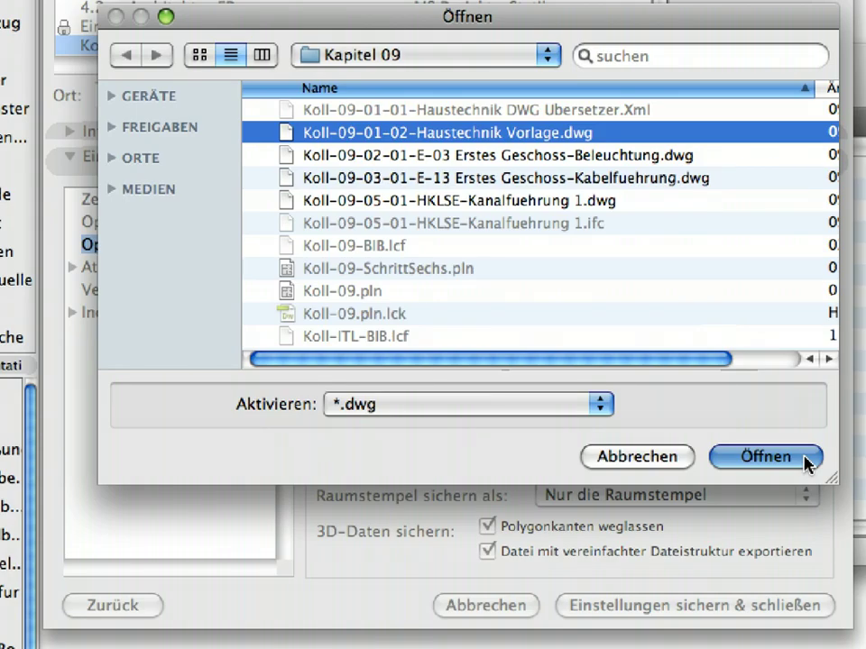
pyautogui.click(805, 460)
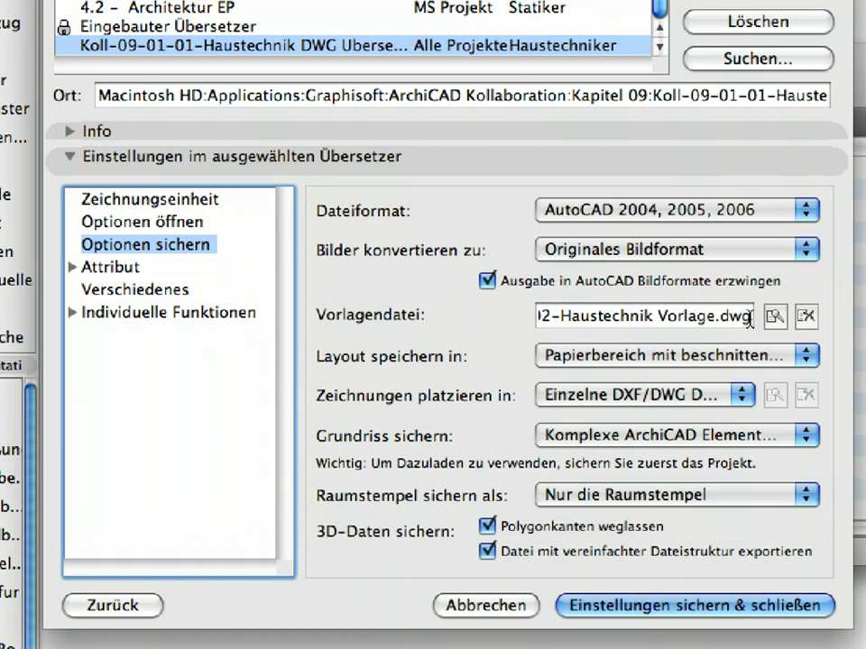
pyautogui.moveTo(621, 322)
pyautogui.mouseDown()
pyautogui.moveTo(525, 320)
pyautogui.moveTo(771, 330)
pyautogui.moveTo(781, 316)
pyautogui.mouseUp()
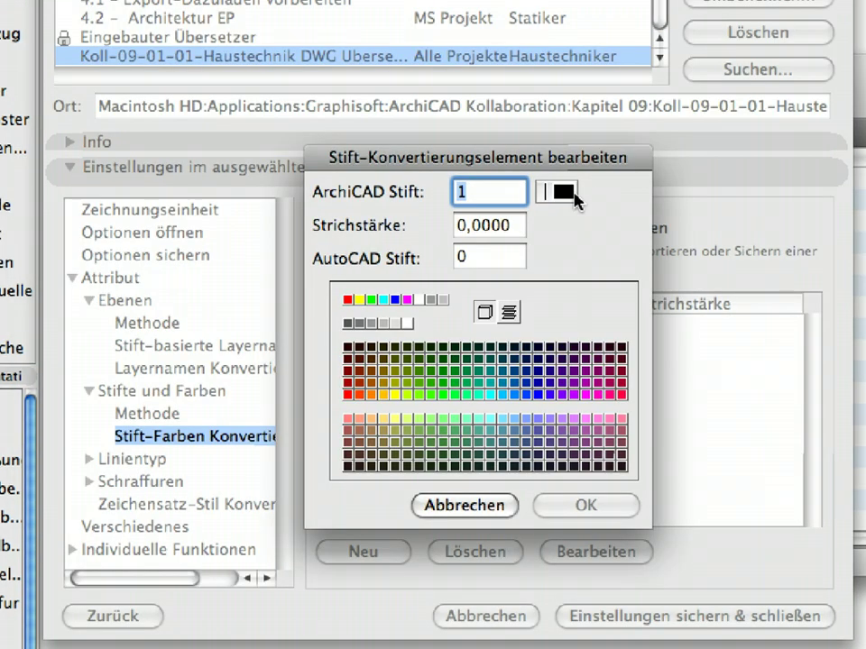
pyautogui.click(570, 191)
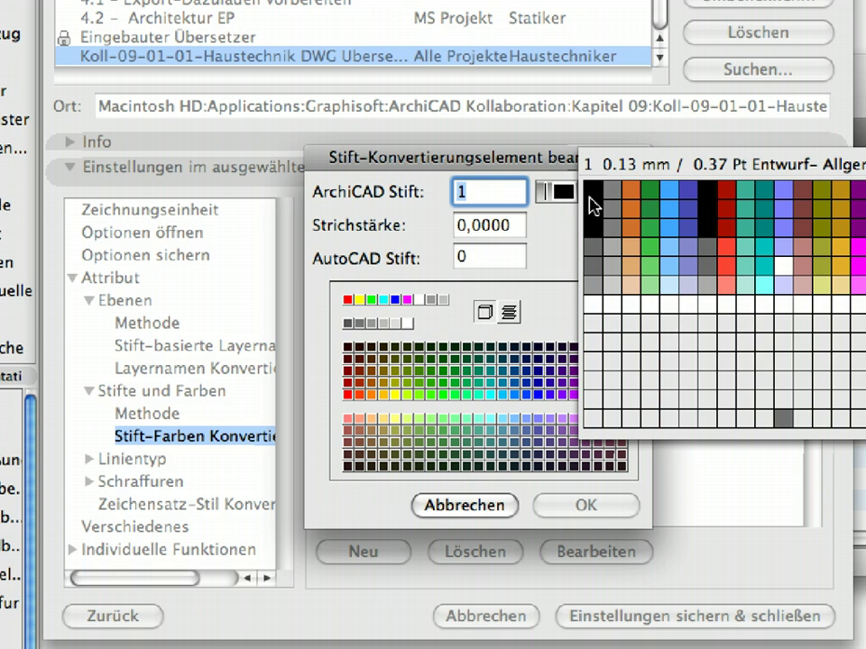
# - Map ArchiCAD pen 27 to red AutoCAD pen 1 and add a Strichlinie line-type conversion
pyautogui.click(709, 211)
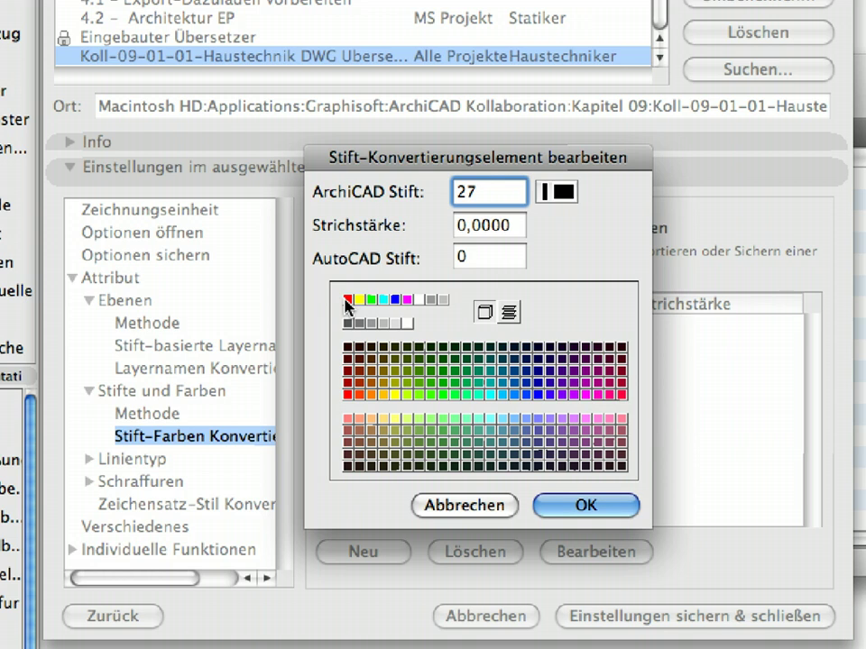
pyautogui.click(346, 300)
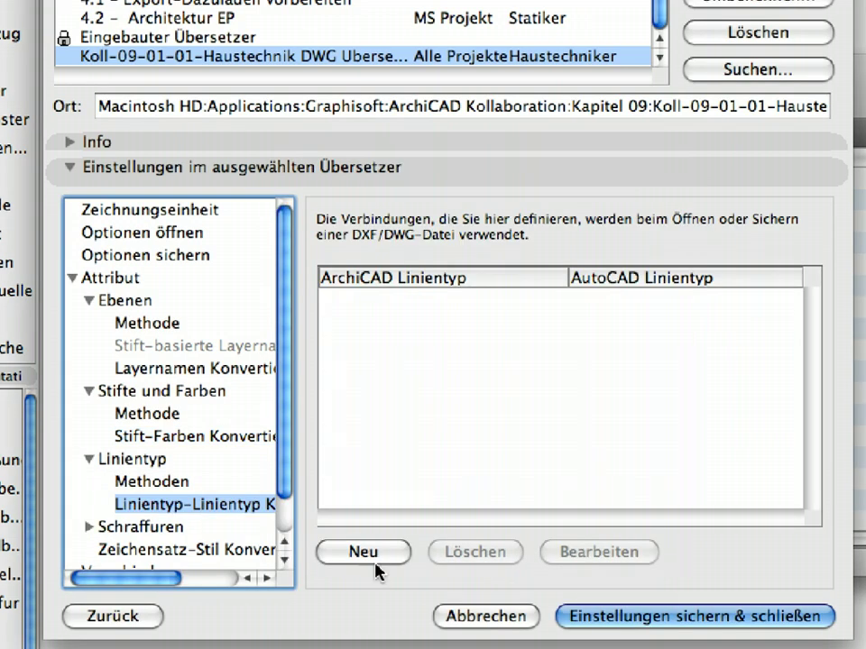
pyautogui.click(380, 561)
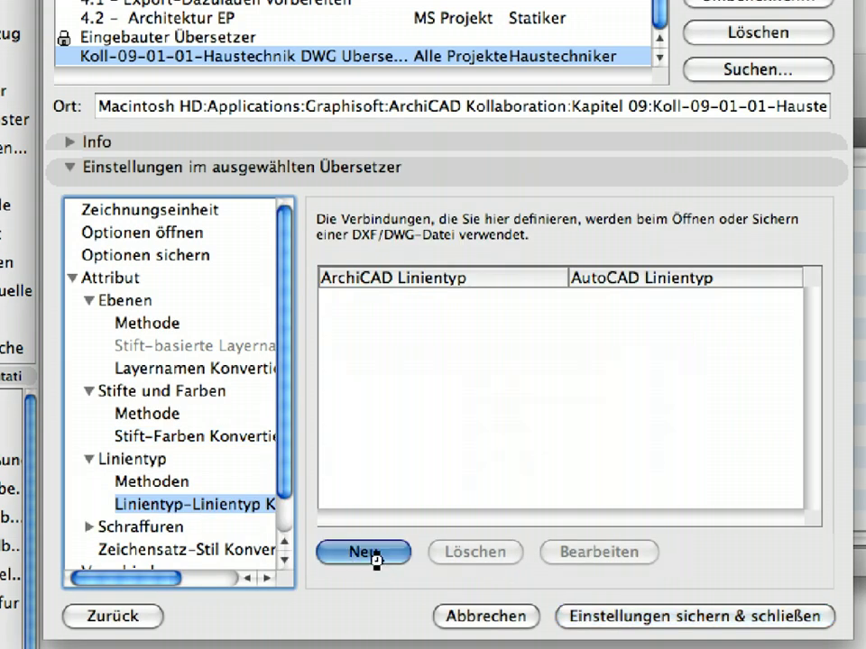
pyautogui.click(390, 561)
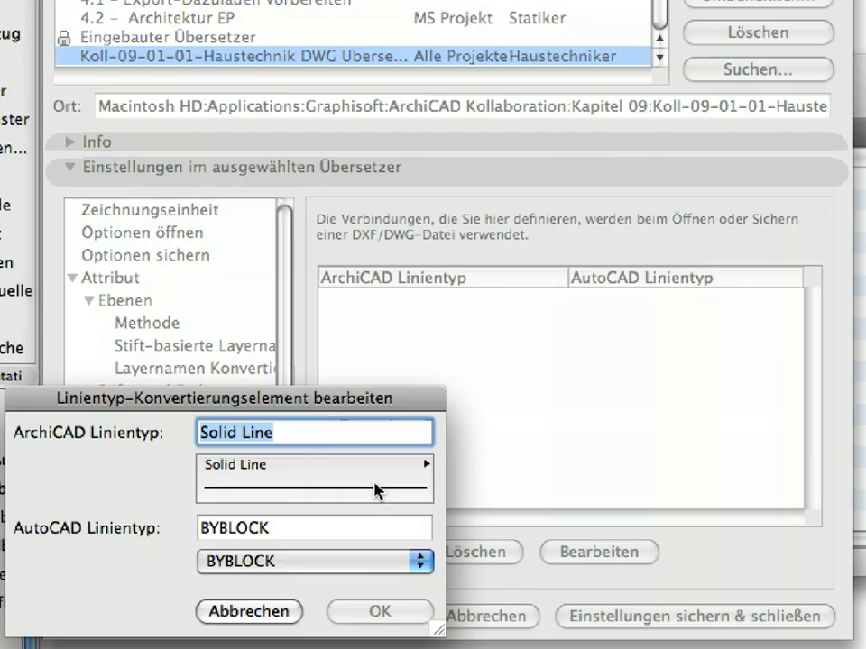
pyautogui.click(377, 490)
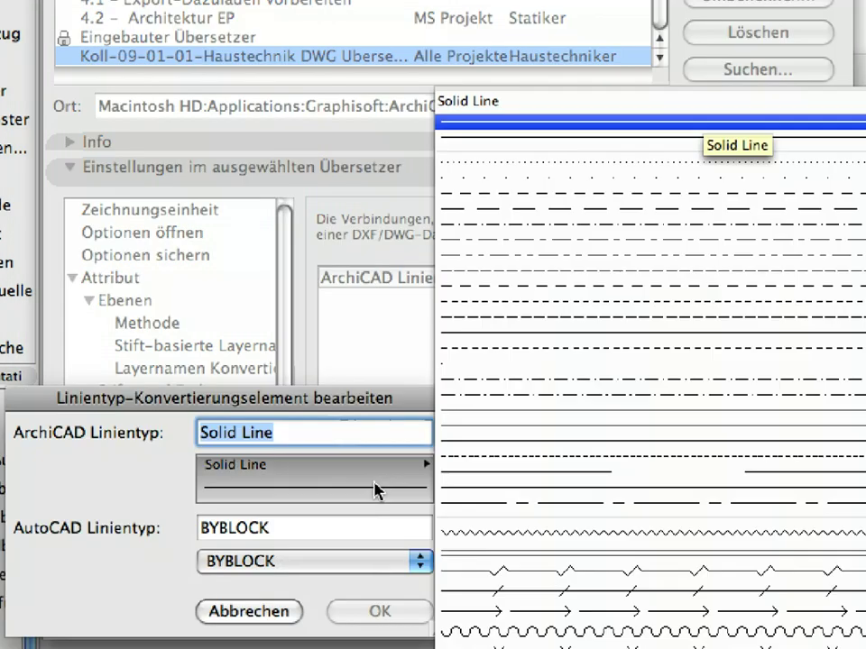
pyautogui.click(519, 206)
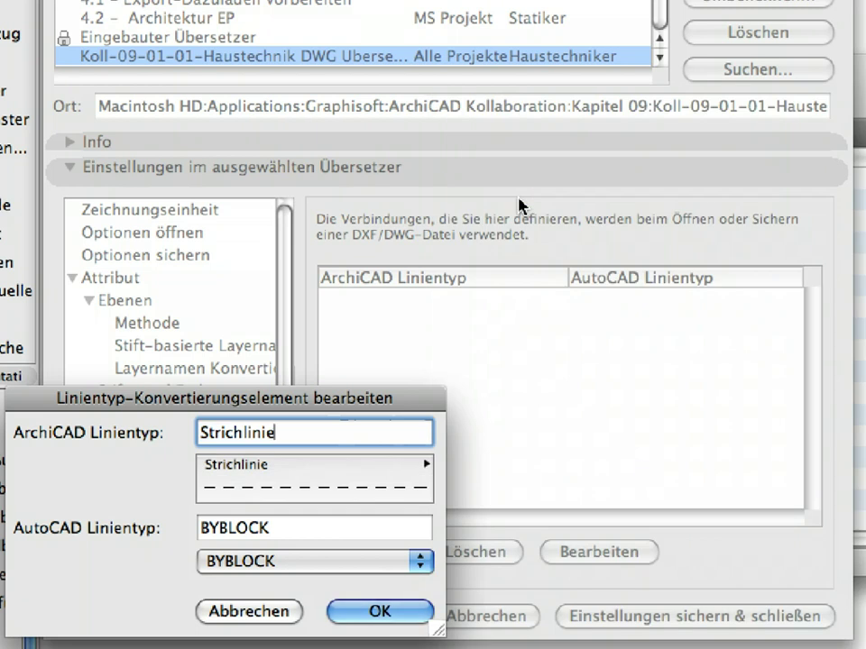
pyautogui.moveTo(390, 405); pyautogui.dragTo(402, 109)
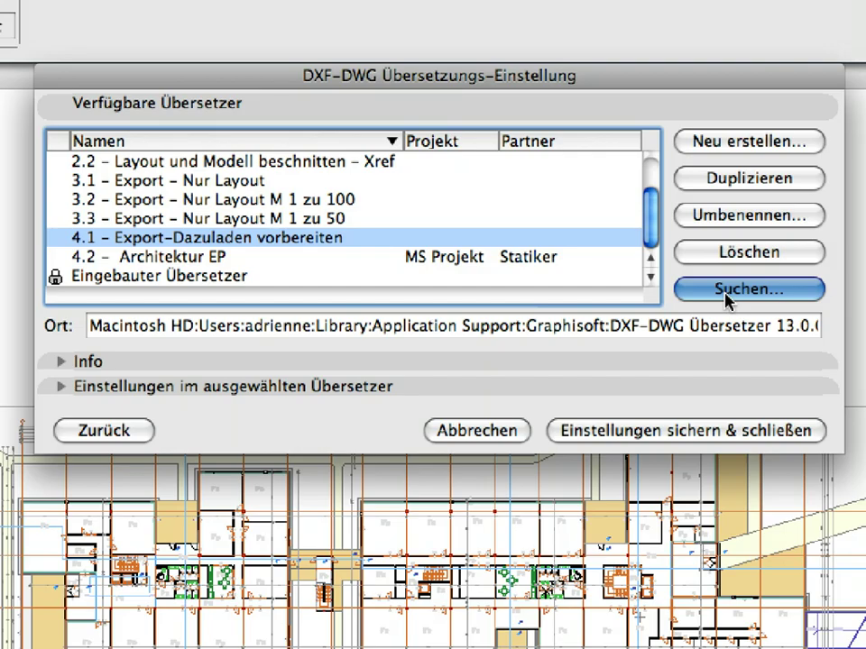
# - Load Koll-09-01-01-Haustechnik DWG Übersetzer.Xml from Kapitel 09 and save the translator settings
pyautogui.click(727, 290)
pyautogui.doubleClick(361, 260)
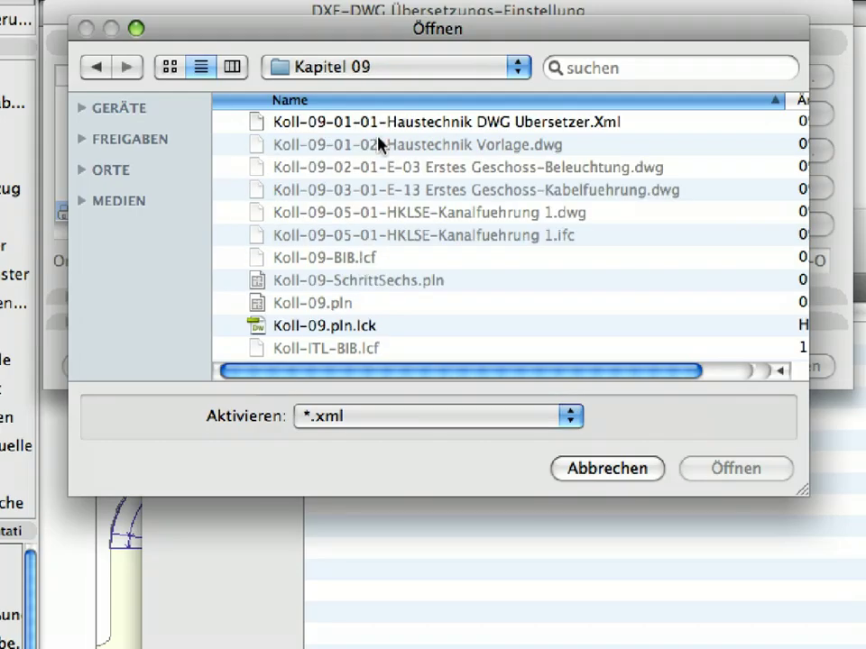
pyautogui.click(381, 127)
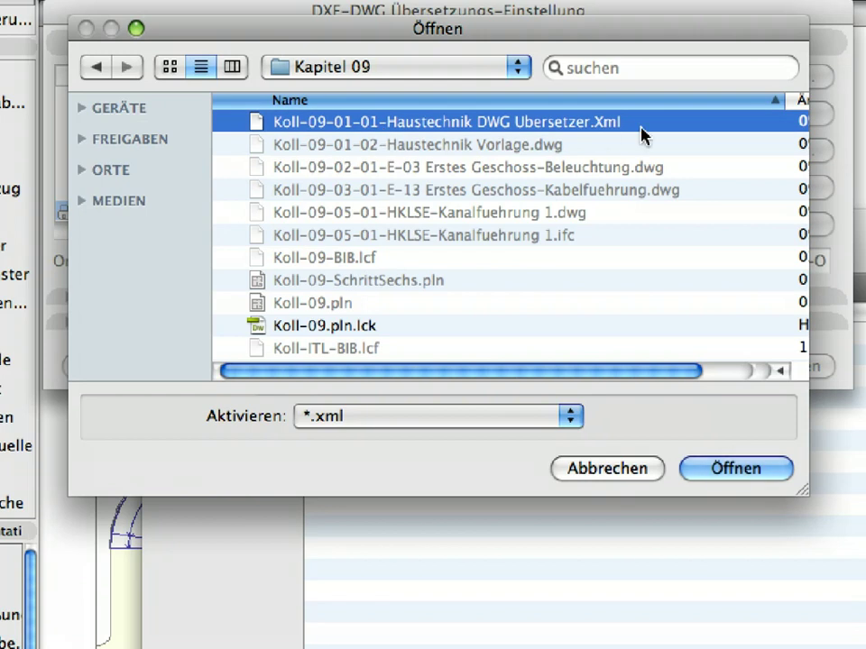
pyautogui.click(761, 470)
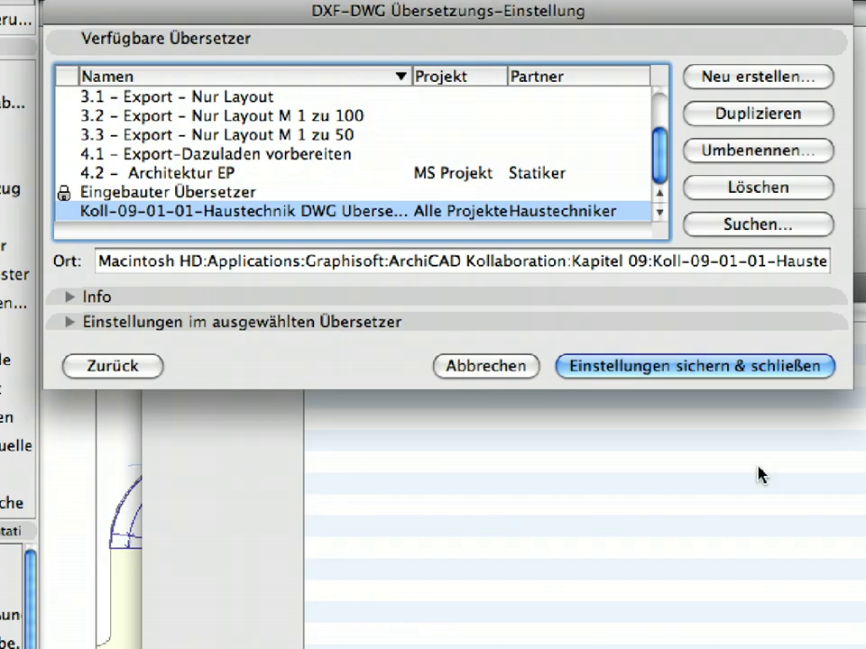
pyautogui.click(495, 361)
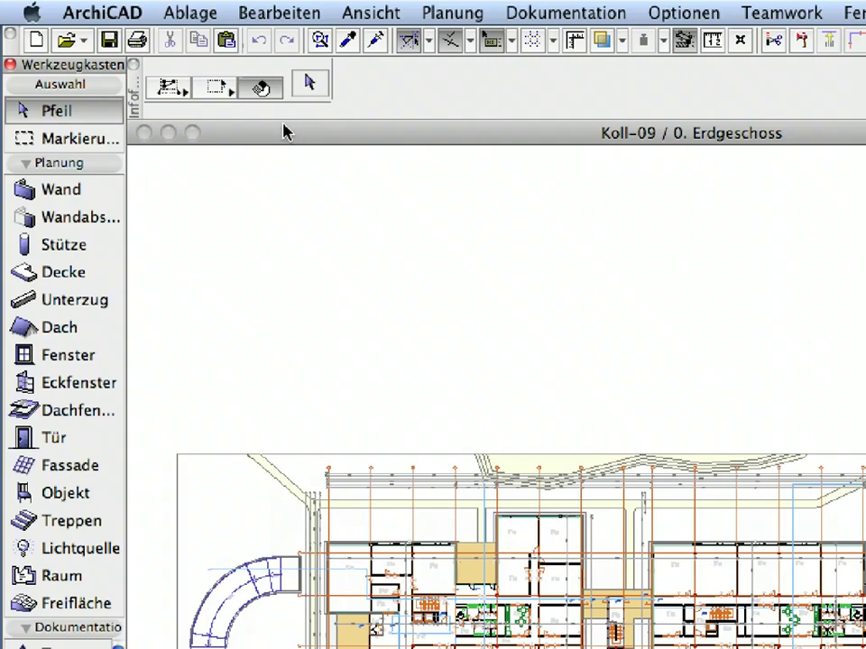
# - Open Ablage > Datei Spezial > DXF-DWG Übersetzungs-Einstellung
pyautogui.click(214, 20)
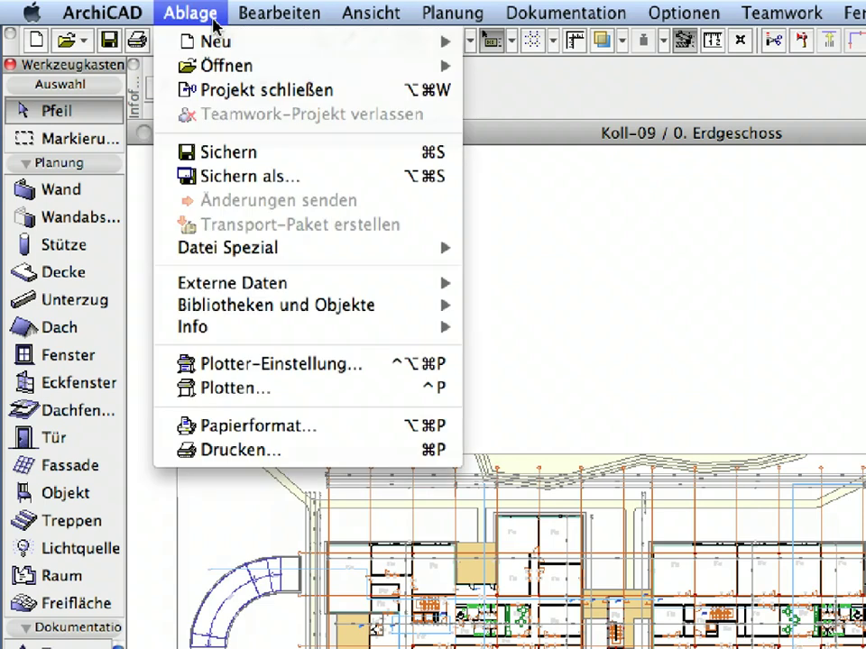
pyautogui.moveTo(307, 247)
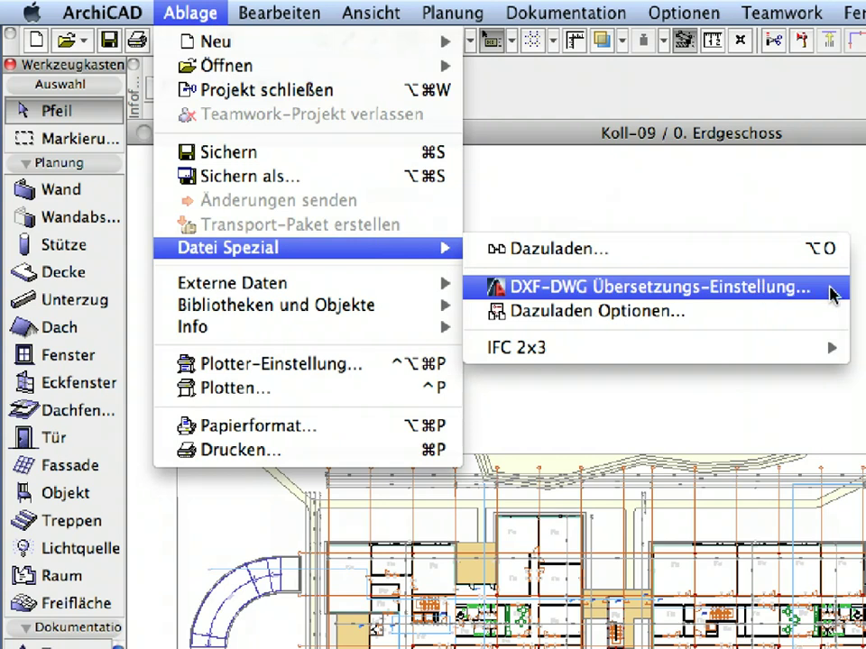
pyautogui.click(831, 295)
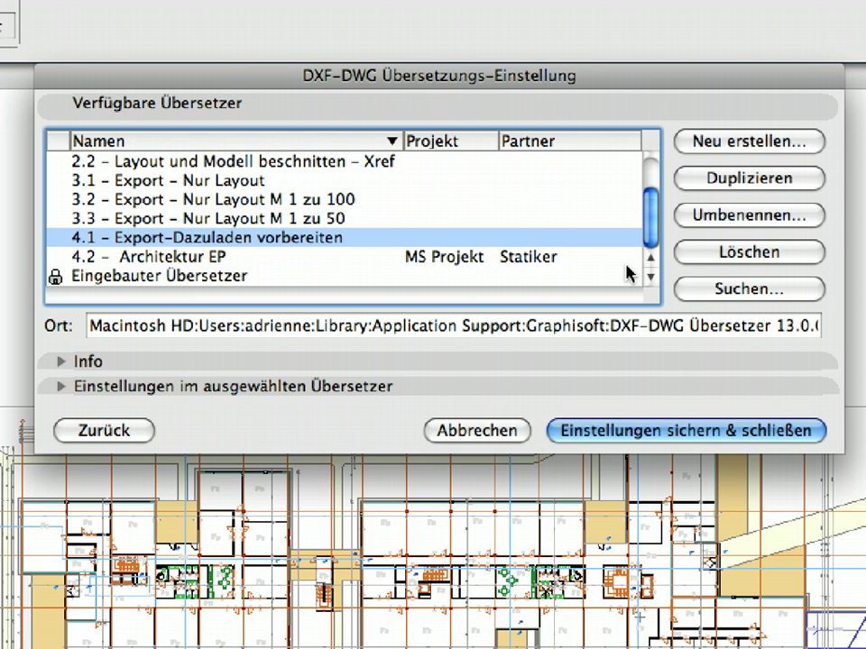
# - Add the Koll-09-01-01-Haustechnik DWG Übersetzer file from Kapitel 09 to the translator list
pyautogui.click(725, 290)
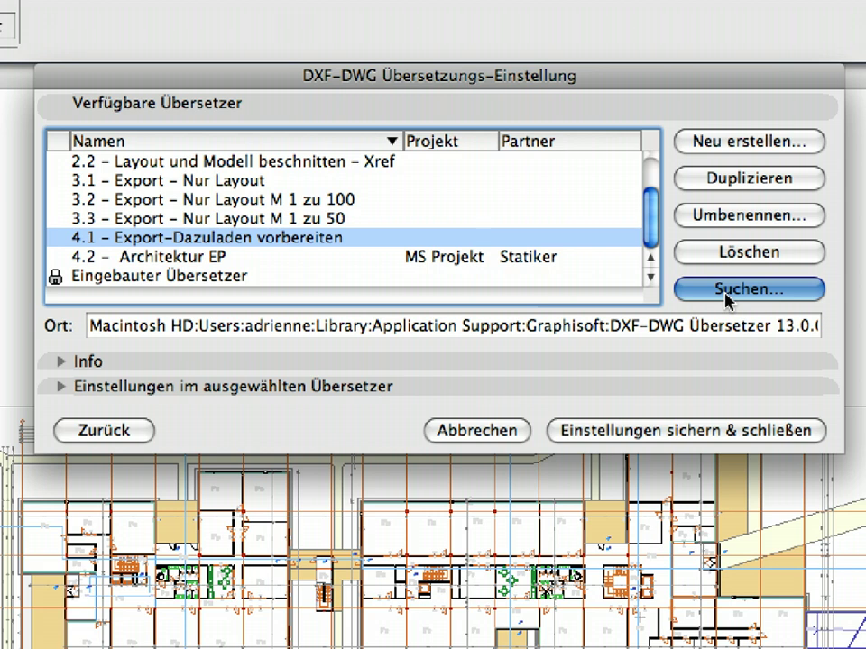
pyautogui.click(725, 290)
pyautogui.doubleClick(360, 261)
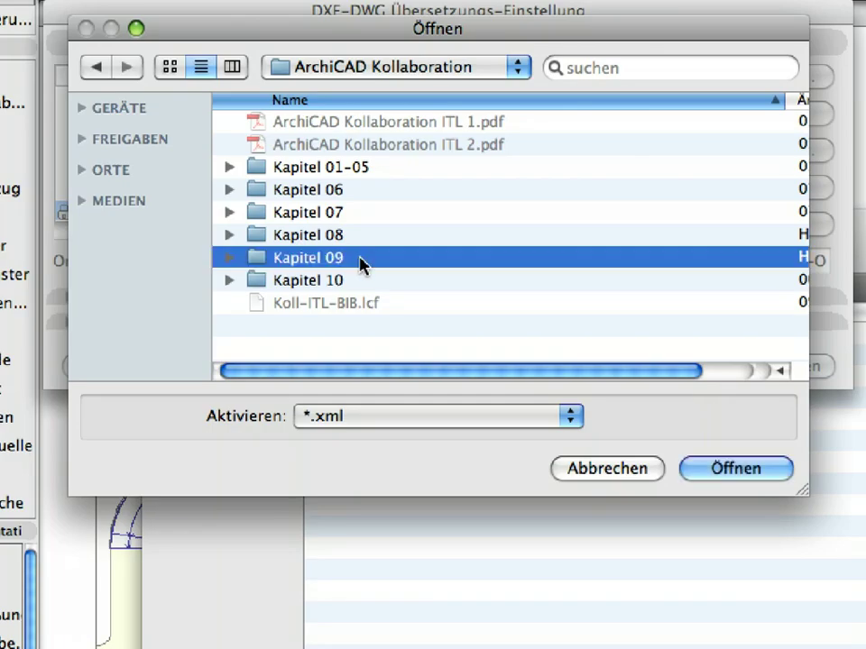
pyautogui.click(381, 127)
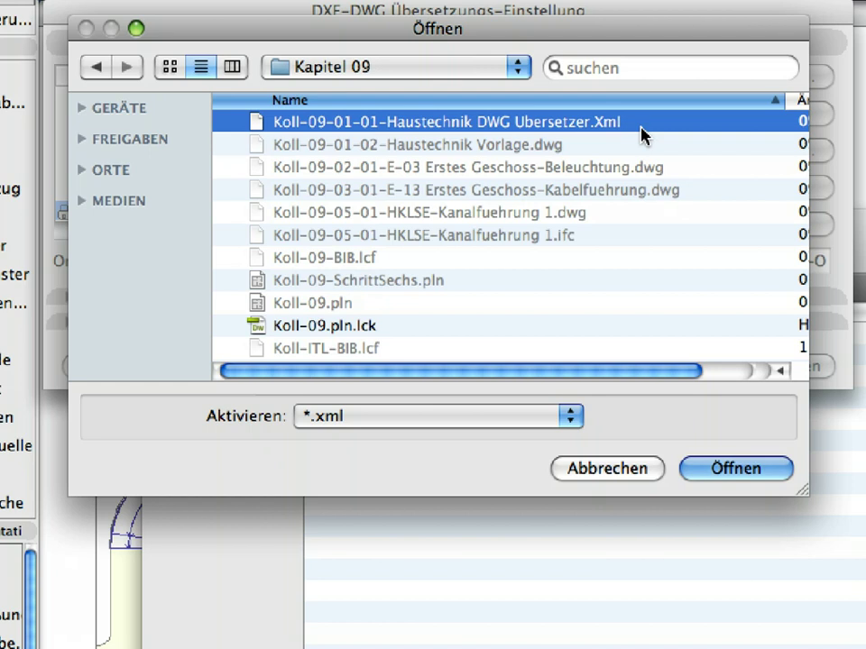
pyautogui.click(760, 473)
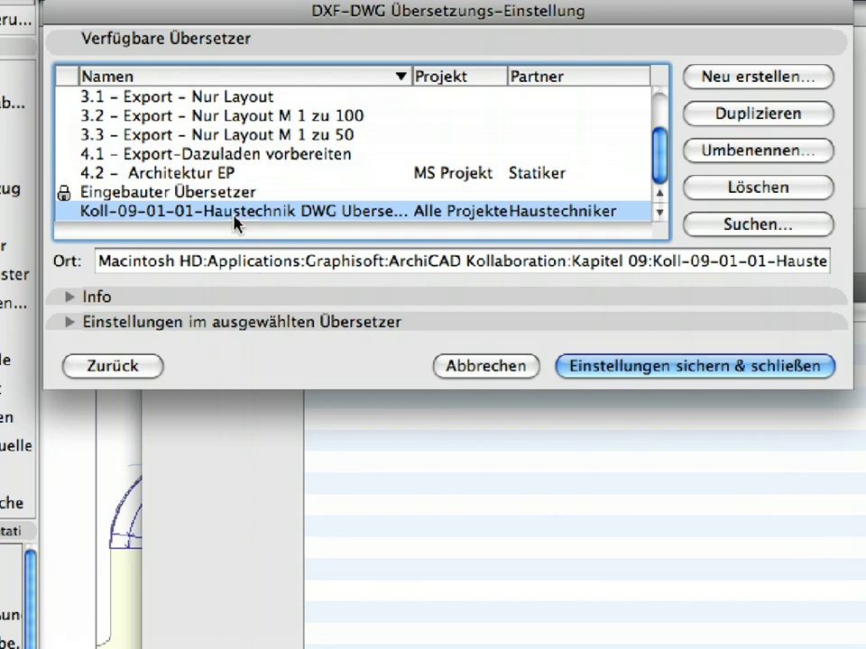
# - Show the Haustechnik translator's Zeichnungseinheit settings and keep one drawing unit as 1 Meter
pyautogui.click(69, 323)
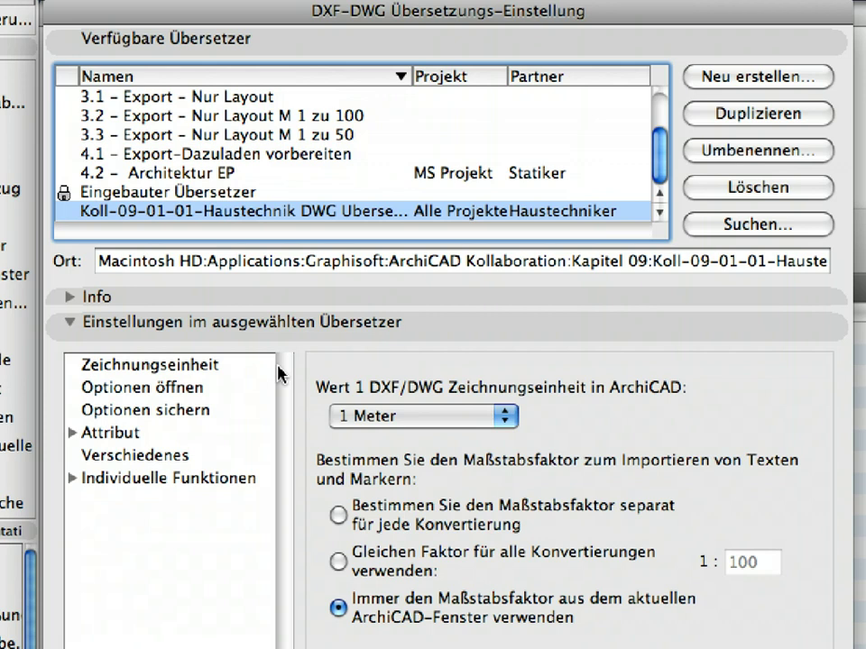
pyautogui.click(235, 364)
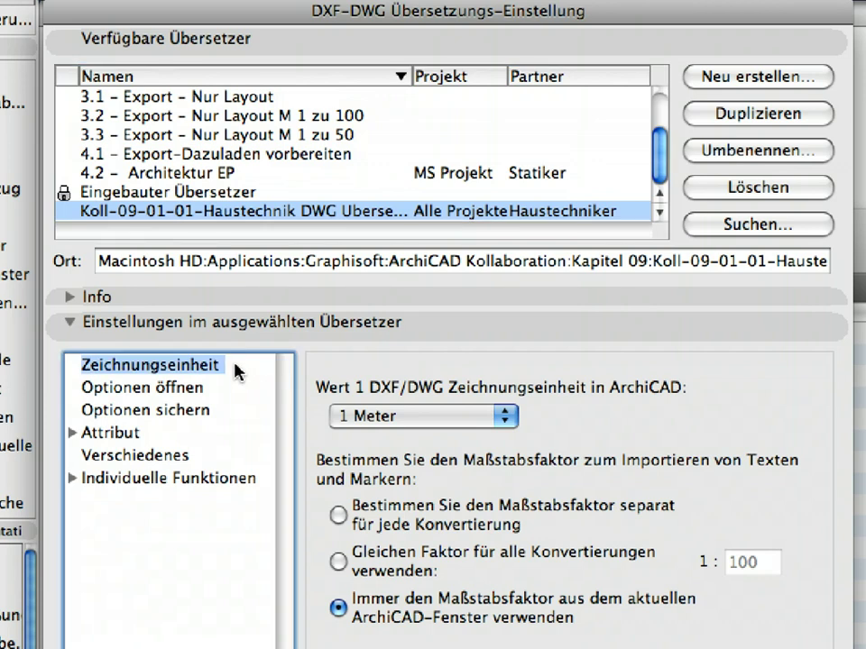
pyautogui.click(488, 425)
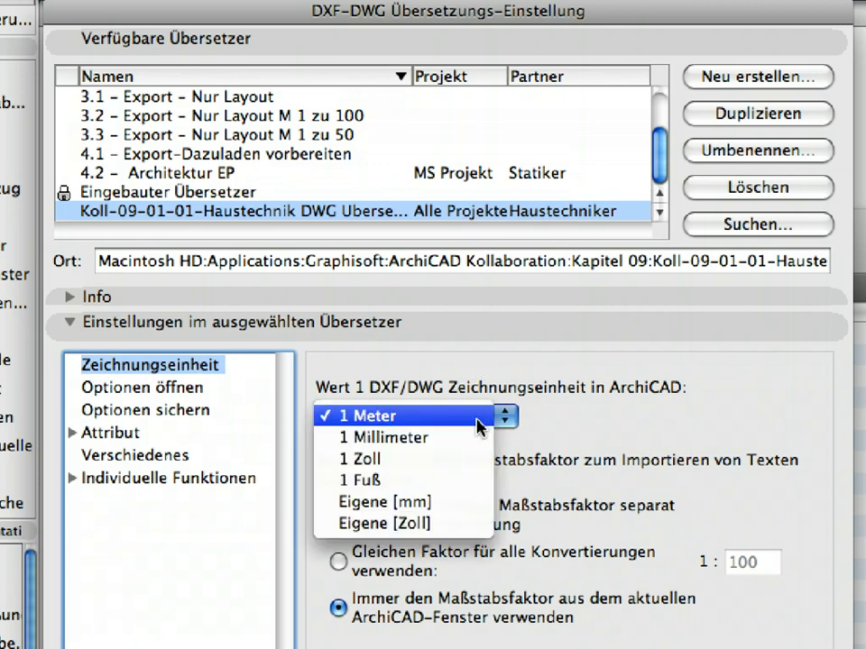
pyautogui.click(478, 424)
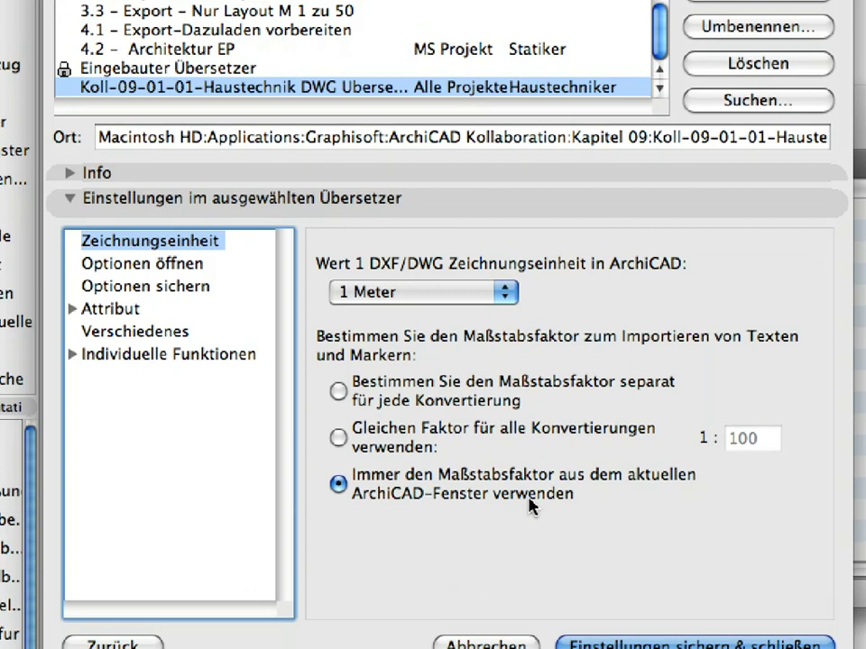
# - Review the open options: blocks as grouped 2D elements, Maßketten, original image format, binary 3D
pyautogui.click(175, 263)
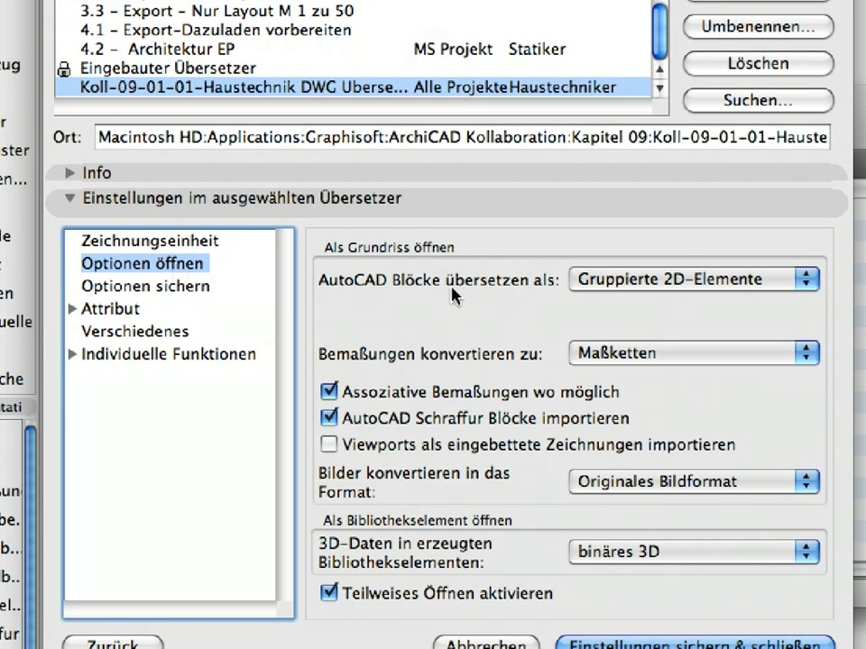
pyautogui.click(788, 283)
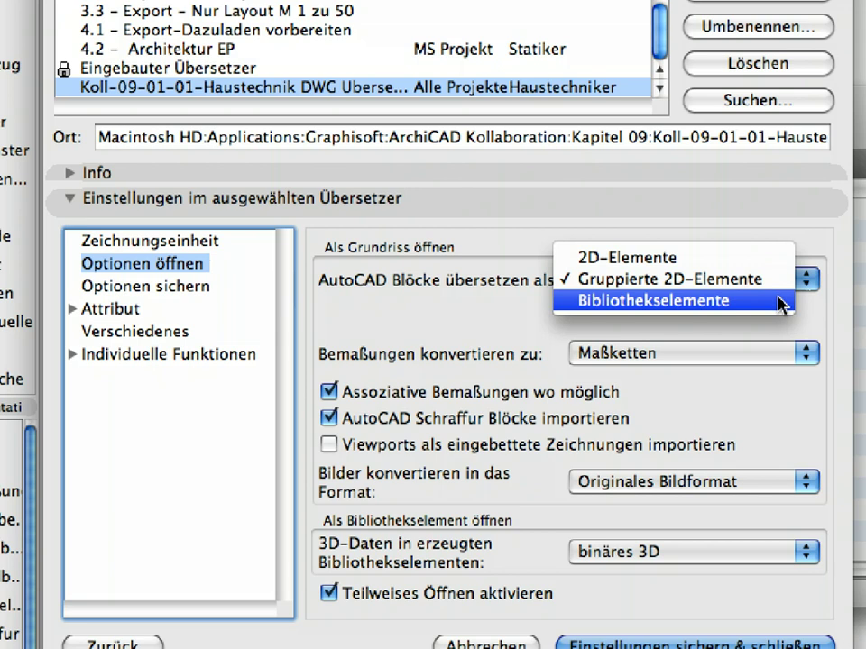
pyautogui.click(783, 287)
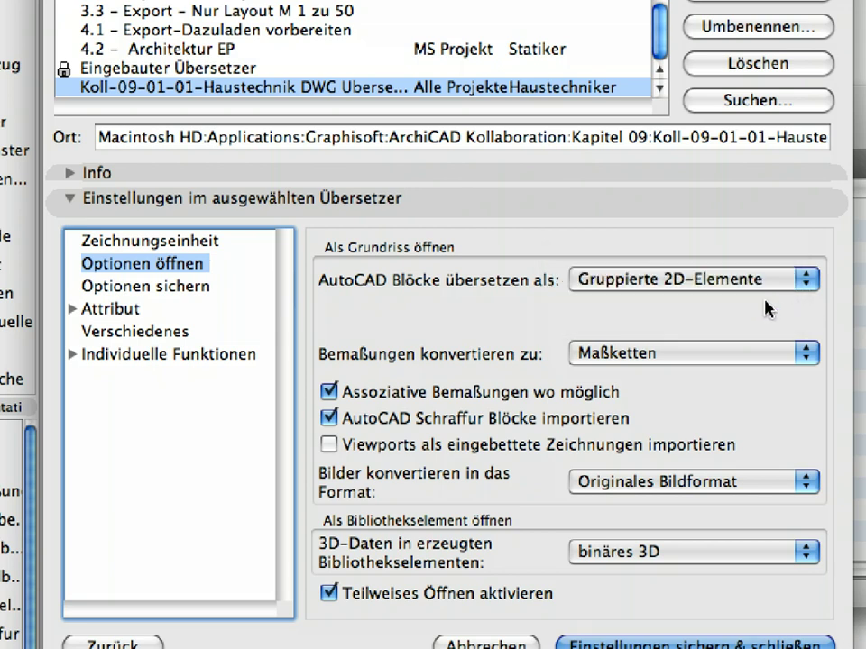
pyautogui.click(774, 353)
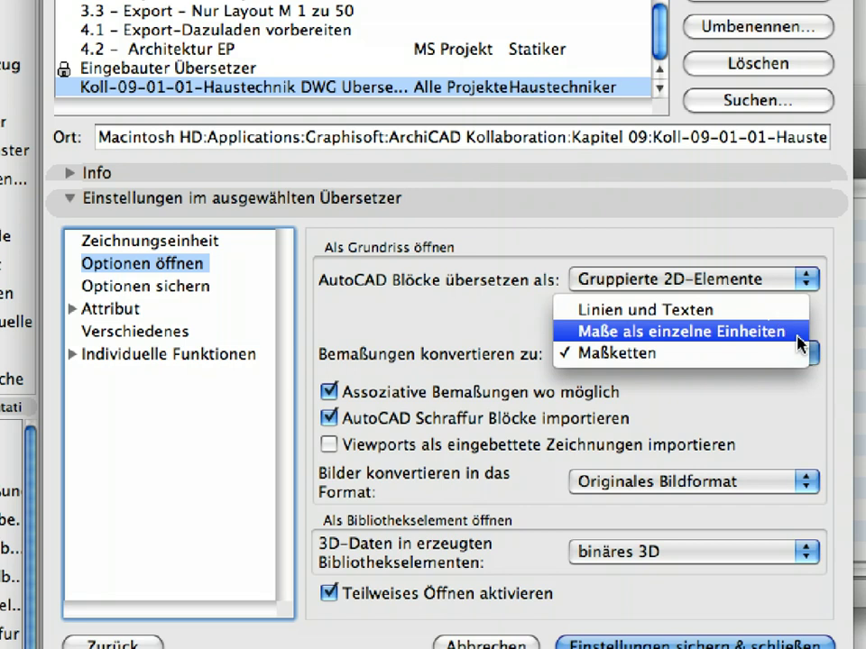
pyautogui.click(800, 354)
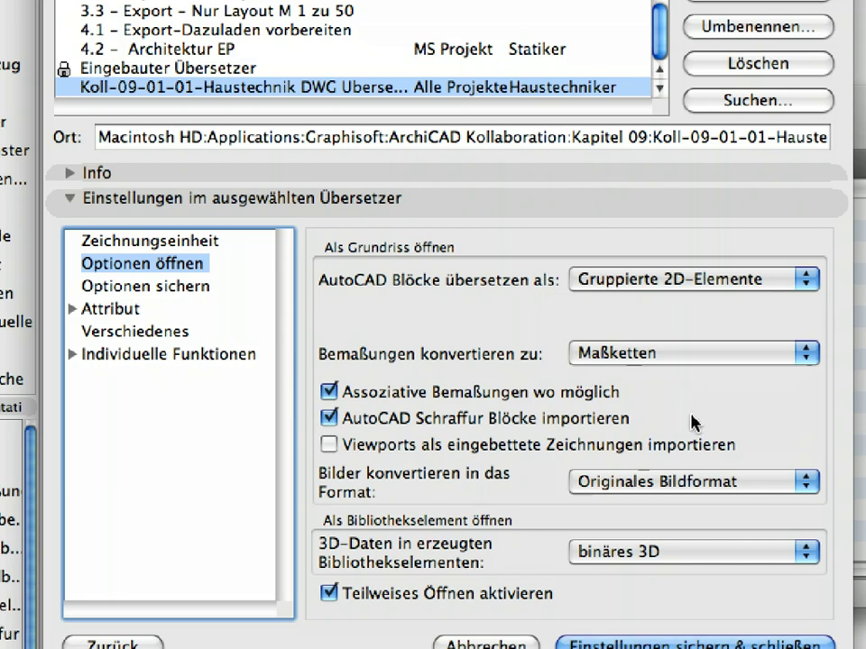
pyautogui.click(771, 484)
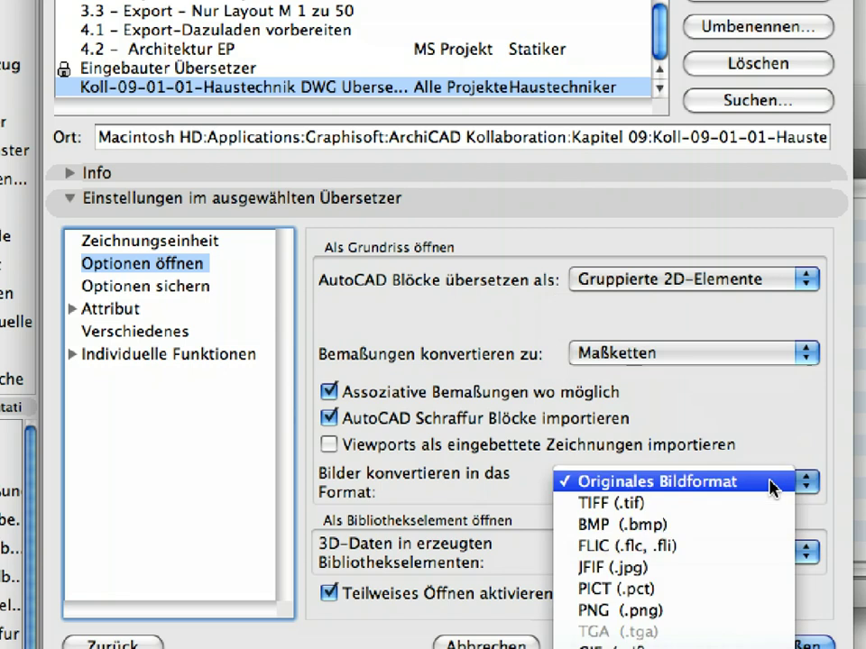
pyautogui.click(771, 483)
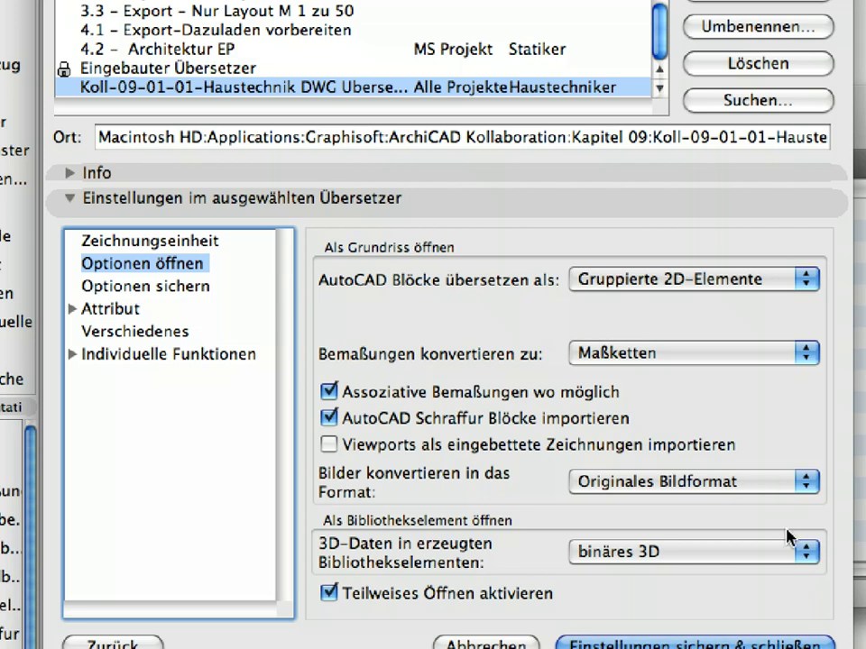
pyautogui.click(787, 553)
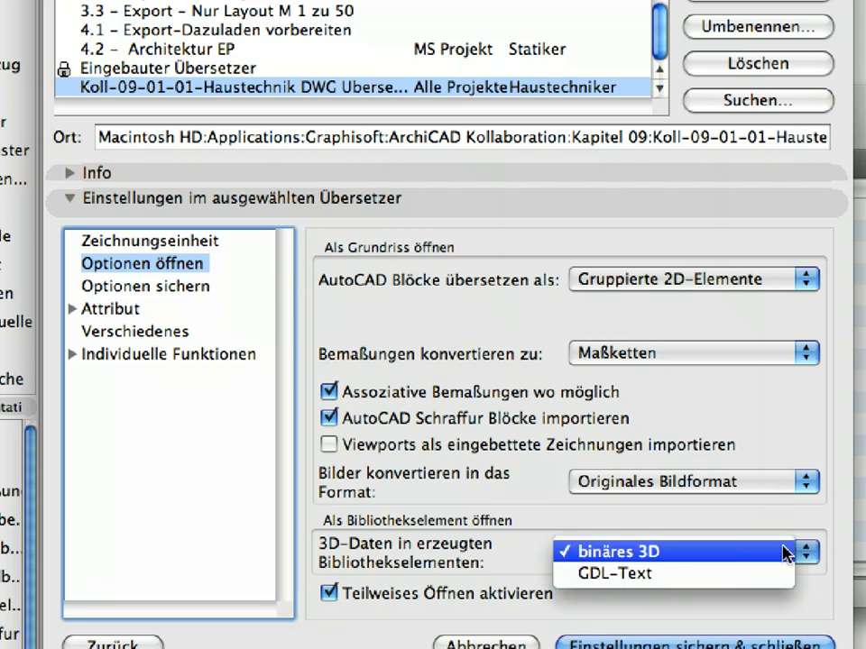
pyautogui.click(787, 552)
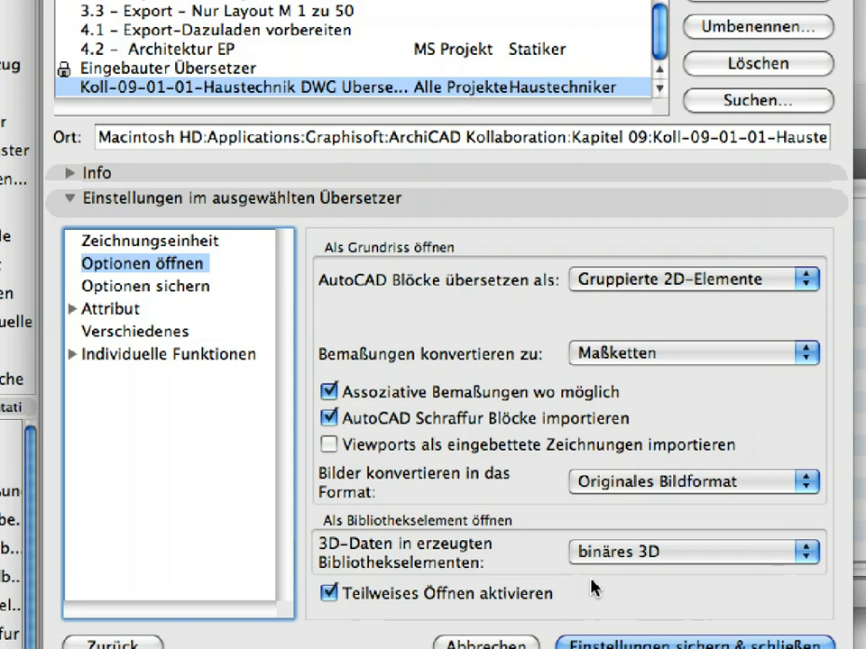
# - Set the DWG save file format to AutoCAD 2004, 2005, 2006
pyautogui.click(206, 289)
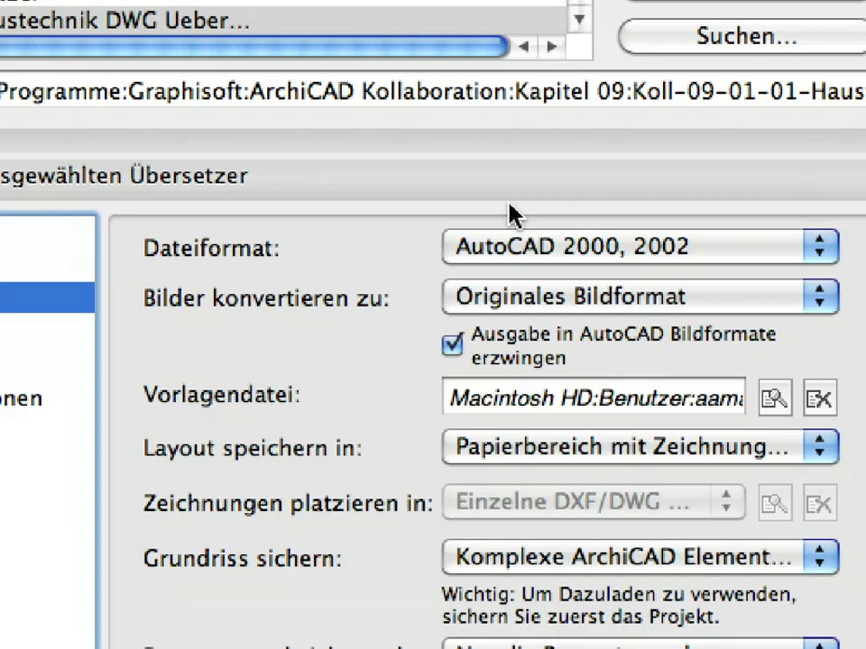
pyautogui.click(583, 248)
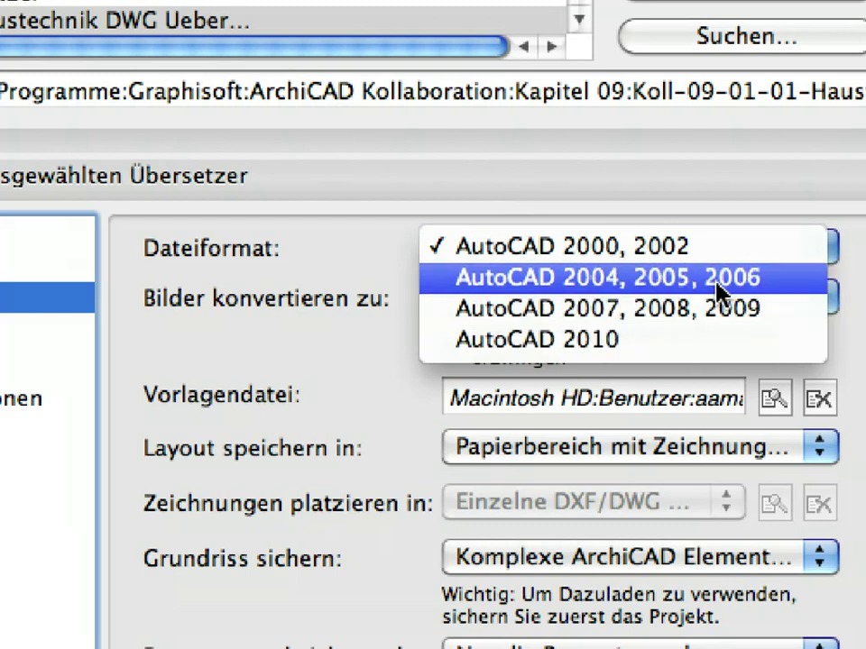
pyautogui.click(782, 294)
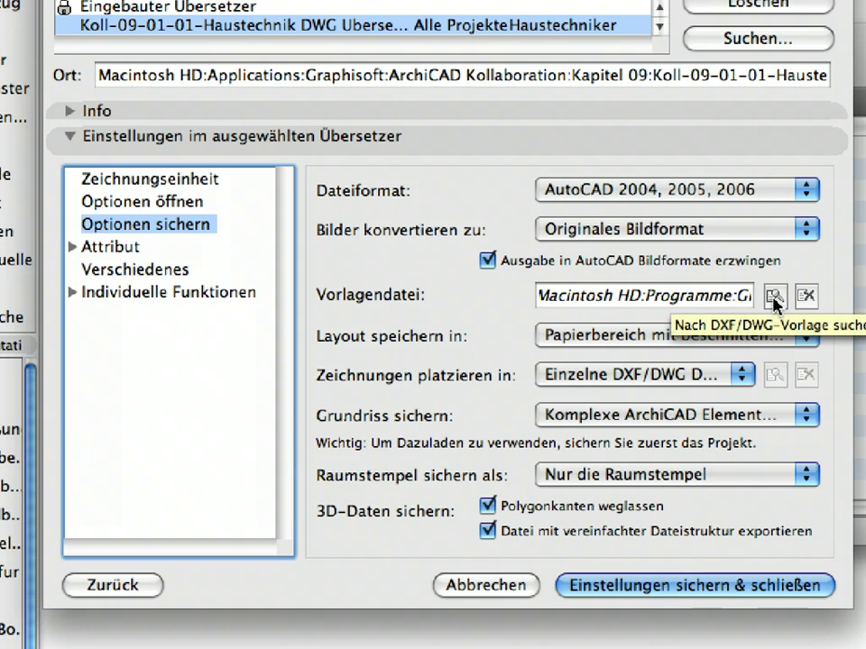
# - Choose Koll-09-01-02-Haustechnik Vorlage.dwg in Kapitel 09 as the Vorlagendatei for saving
pyautogui.click(774, 300)
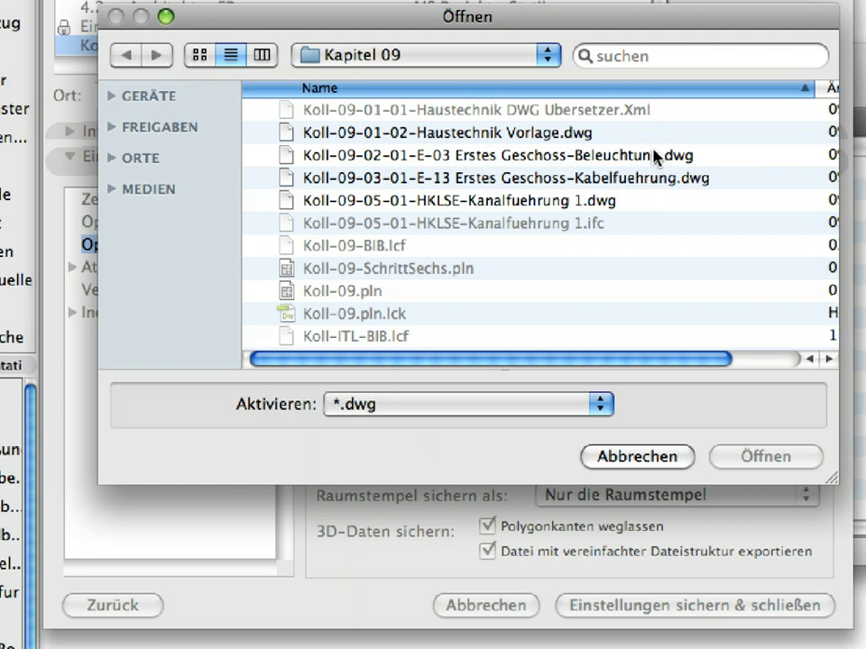
pyautogui.click(623, 135)
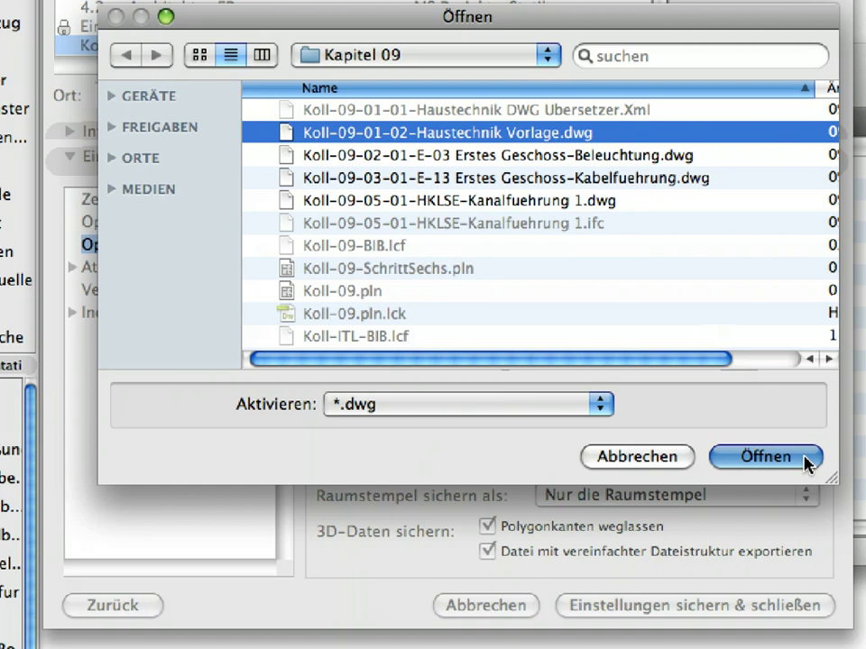
pyautogui.click(806, 462)
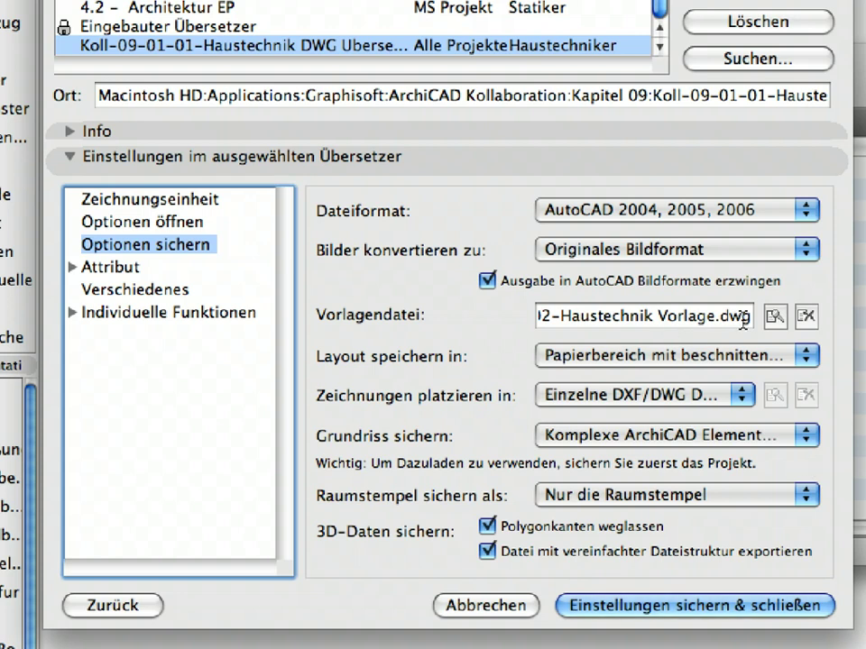
pyautogui.moveTo(742, 319)
pyautogui.mouseDown()
pyautogui.moveTo(518, 321)
pyautogui.moveTo(790, 327)
pyautogui.mouseUp()
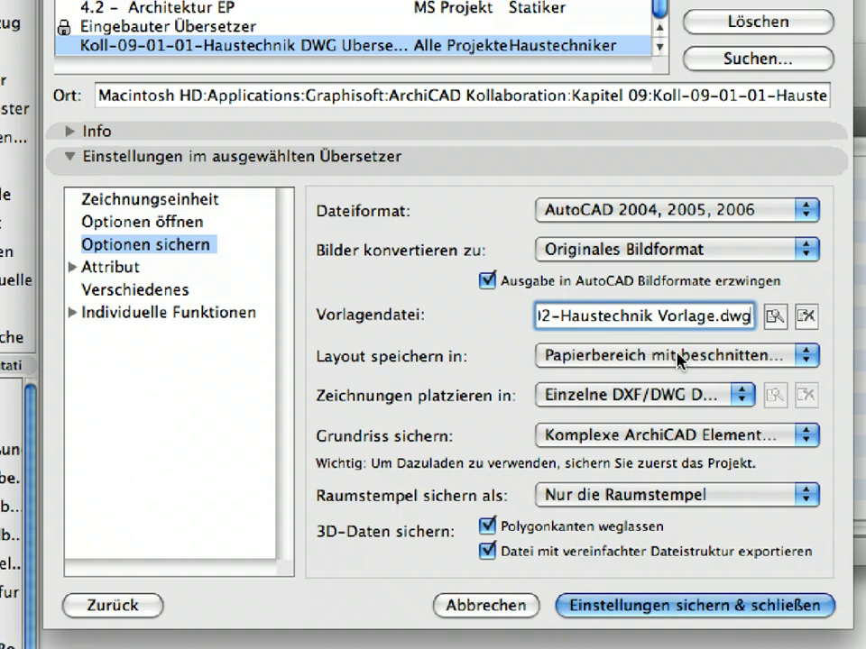
# - Check the Ebenen Methode settings, keeping ArchiCAD Ebenen and Nur sichtbare Ebenen
pyautogui.click(71, 267)
pyautogui.click(73, 268)
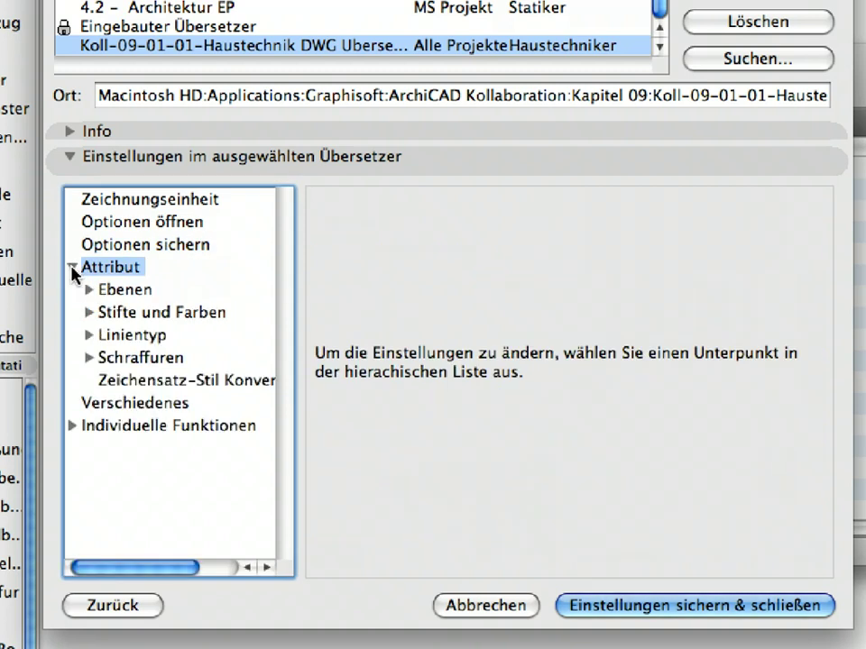
pyautogui.click(145, 290)
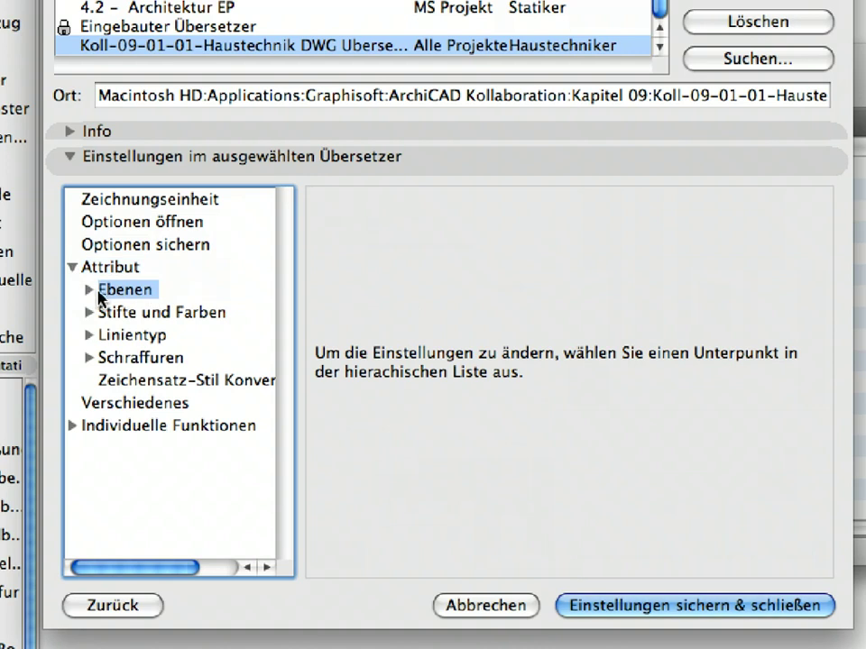
pyautogui.click(89, 290)
pyautogui.click(136, 313)
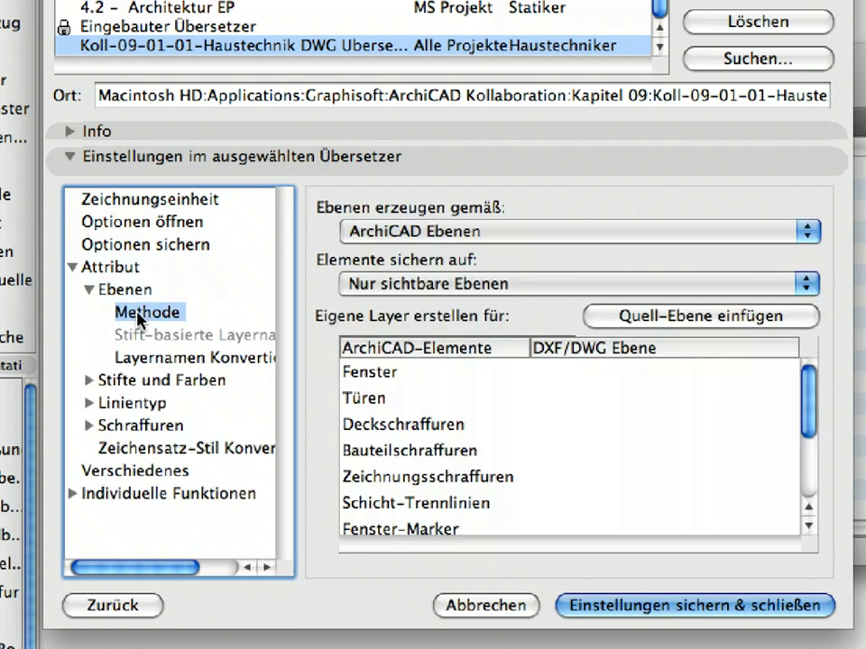
pyautogui.click(593, 230)
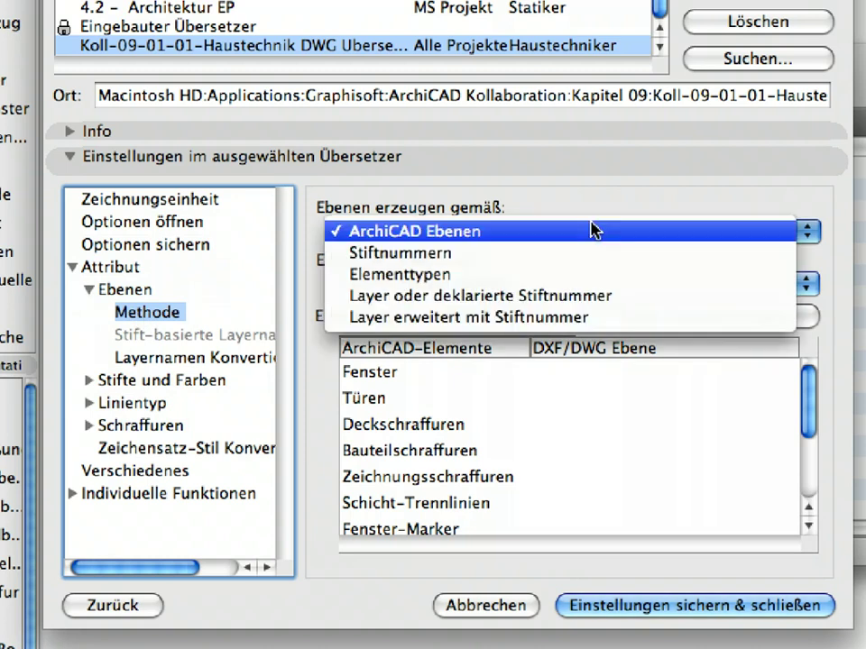
pyautogui.click(595, 231)
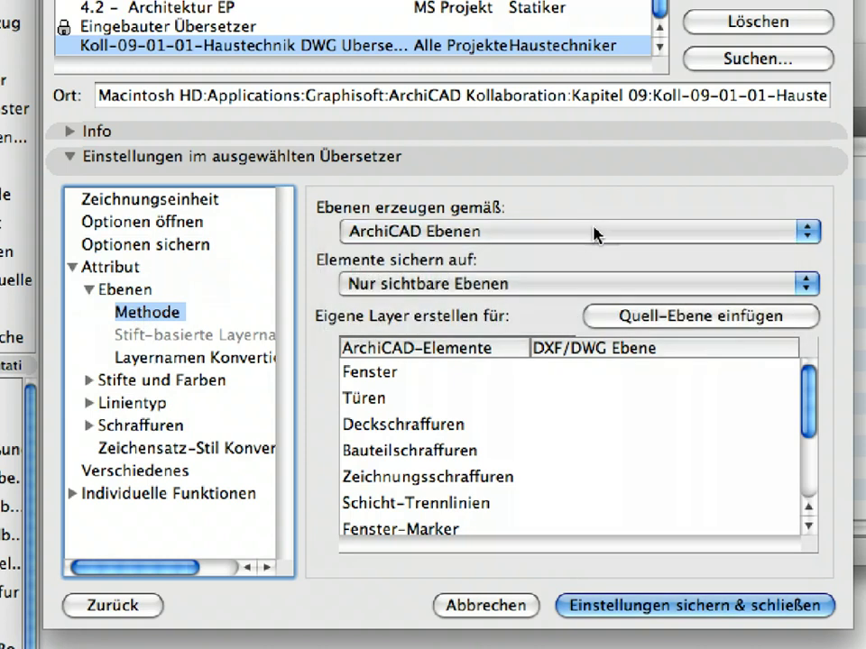
pyautogui.click(607, 282)
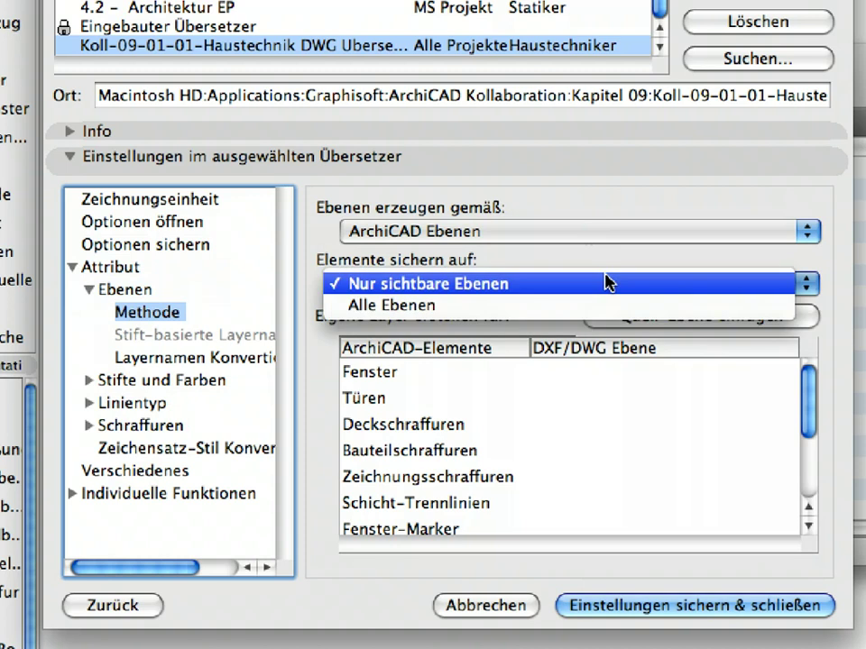
pyautogui.click(607, 282)
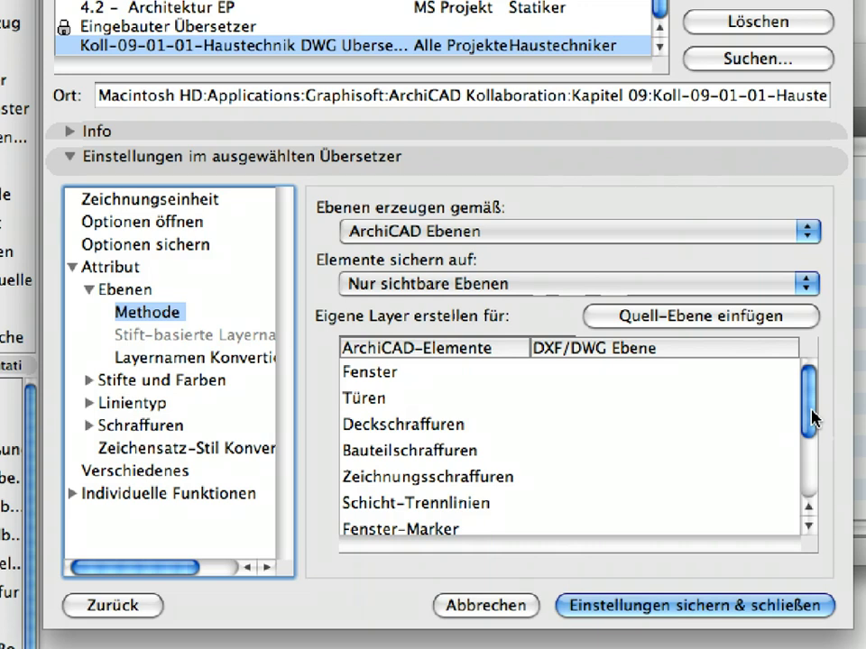
# - Browse the Layernamen Konvertierung table and open the ArchiCAD-Ebene row for editing
pyautogui.click(153, 359)
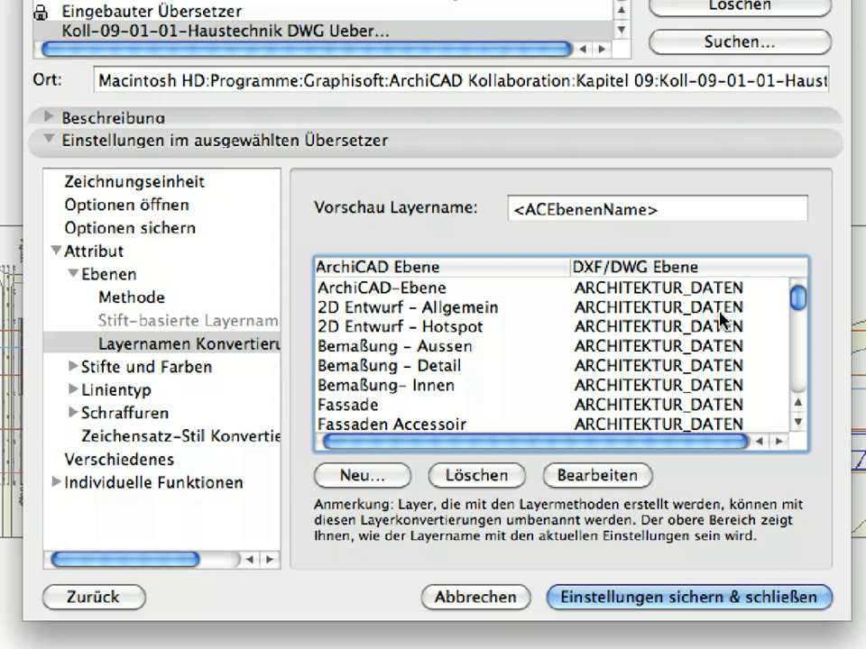
pyautogui.scroll(-5, 732, 338)
pyautogui.scroll(-1, 733, 338)
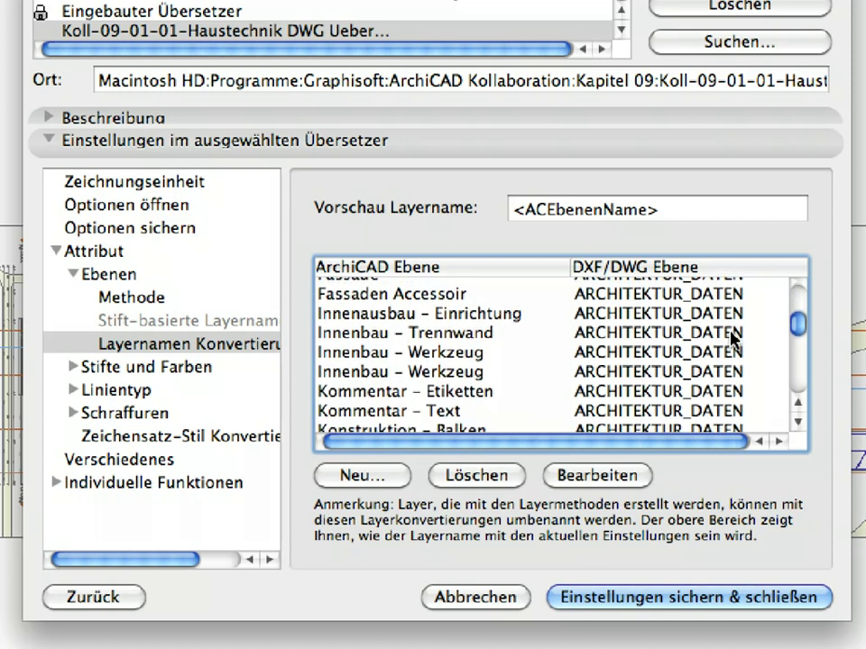
pyautogui.scroll(-3, 732, 338)
pyautogui.scroll(-2, 733, 338)
pyautogui.scroll(-3, 732, 338)
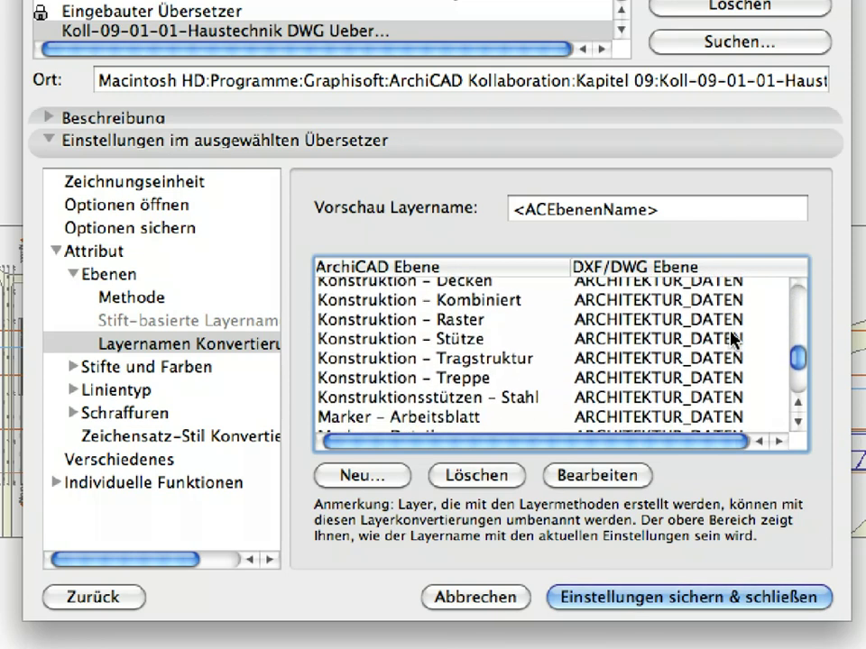
pyautogui.scroll(4, 732, 338)
pyautogui.scroll(7, 732, 339)
pyautogui.scroll(5, 732, 338)
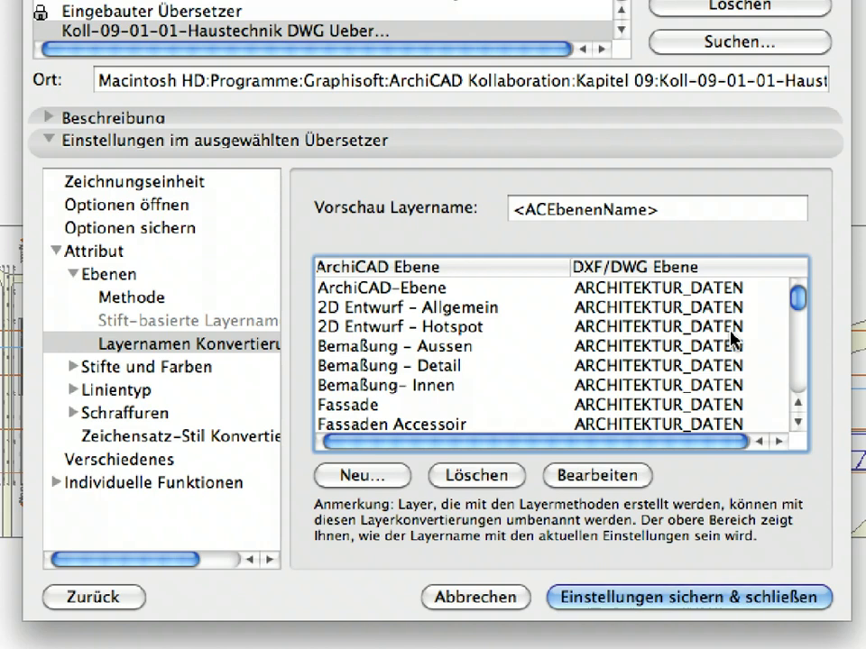
pyautogui.click(502, 290)
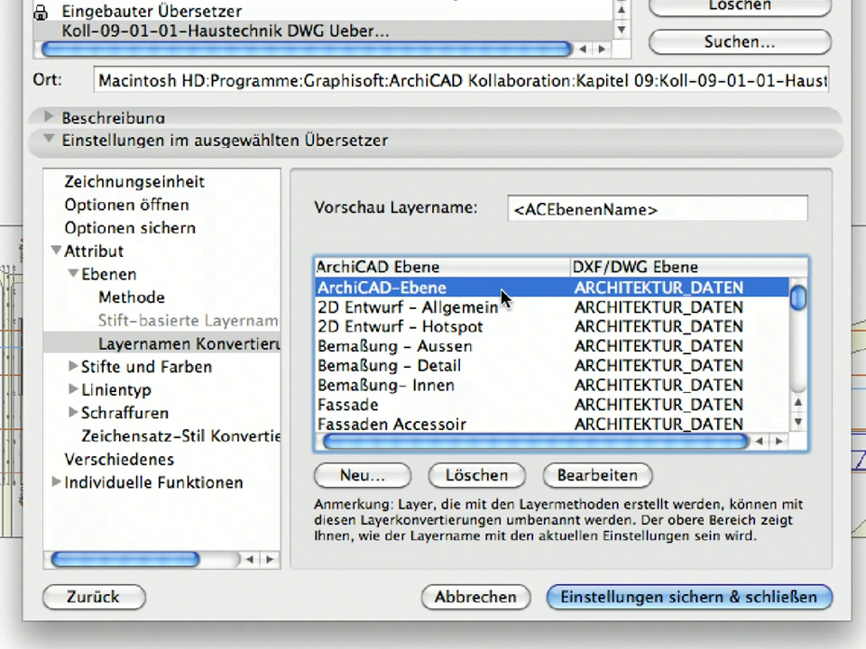
pyautogui.click(637, 479)
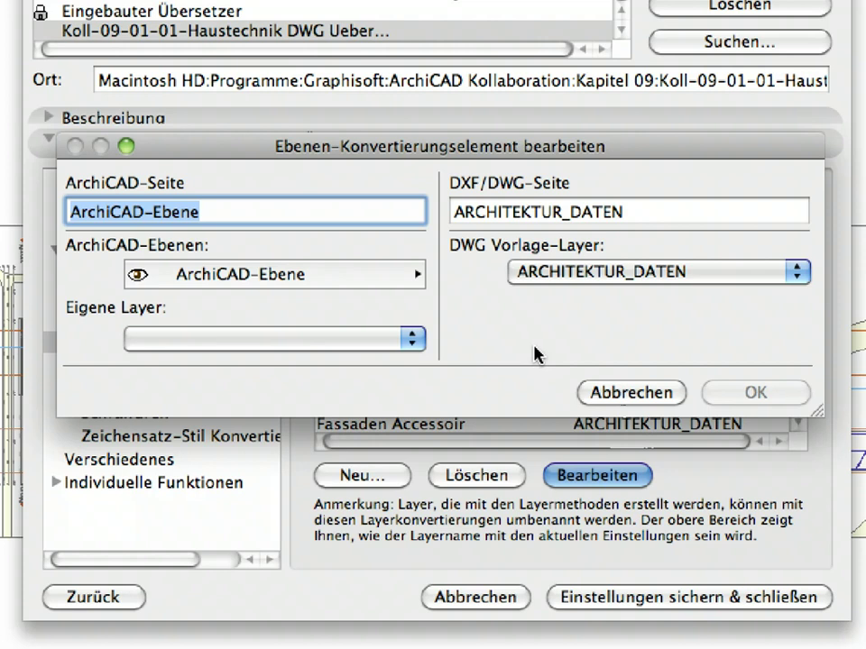
# - Change the ArchiCAD-Ebene mapping's DWG Vorlage-Layer from ARCHITEKTUR_DATEN to 0
pyautogui.click(403, 277)
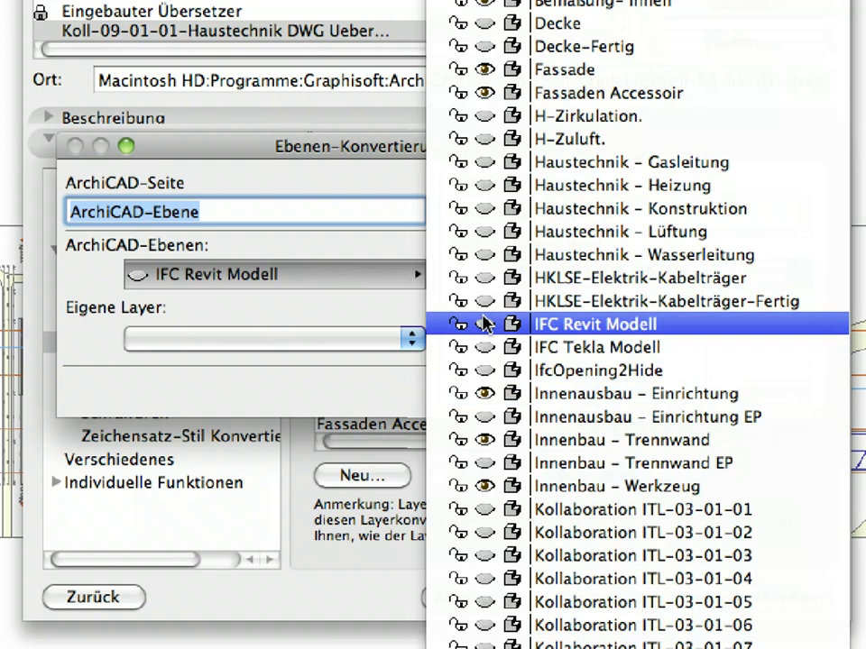
pyautogui.click(325, 277)
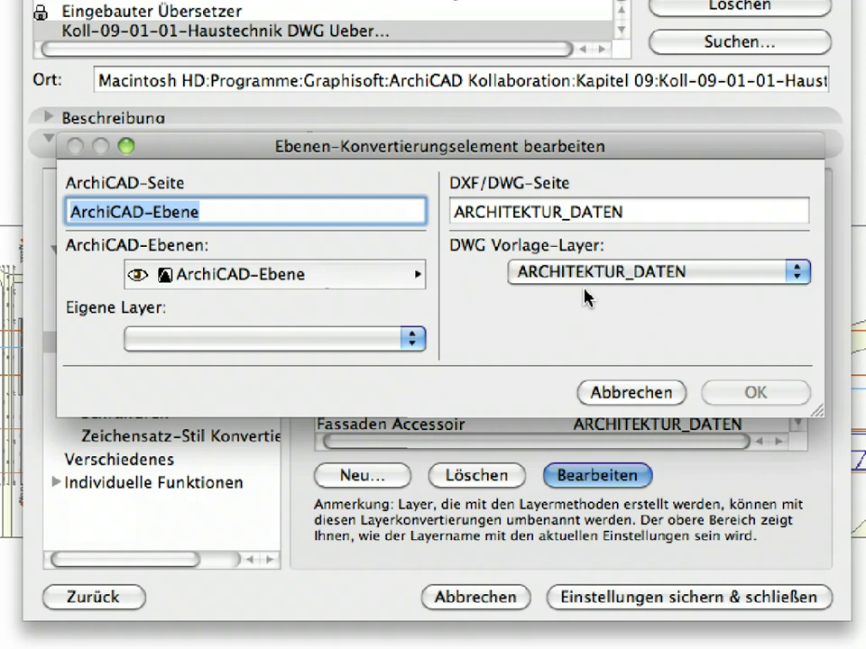
pyautogui.click(591, 274)
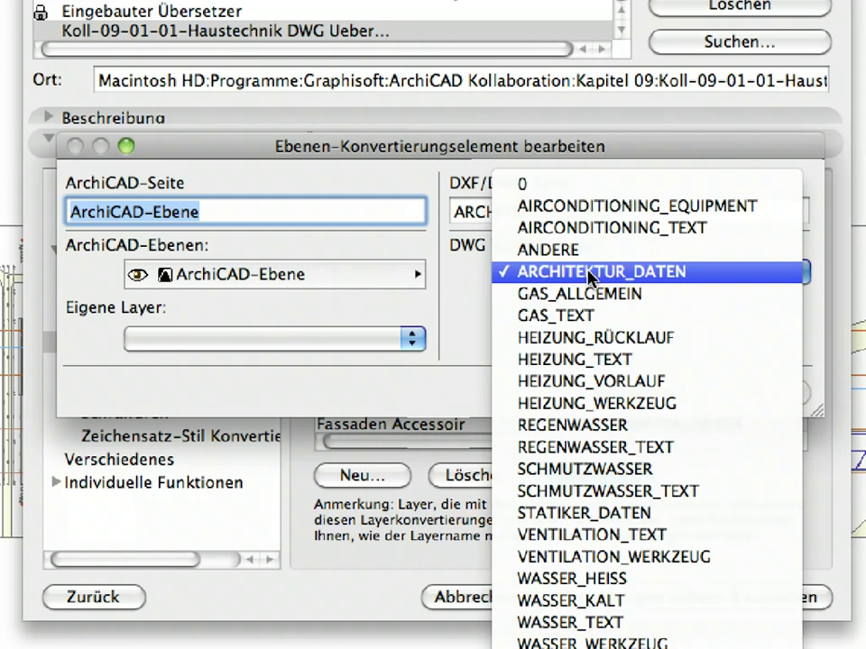
pyautogui.click(588, 186)
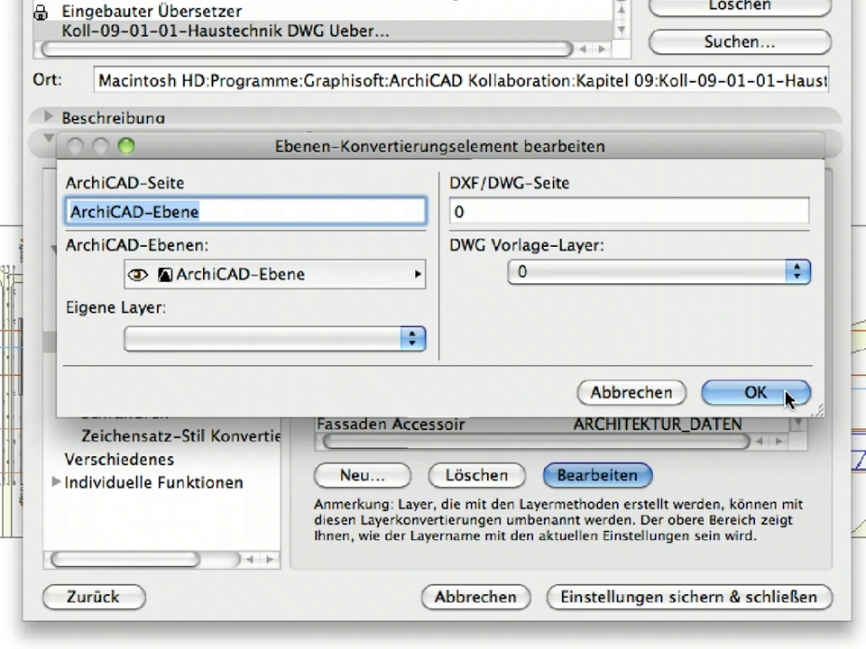
pyautogui.click(756, 393)
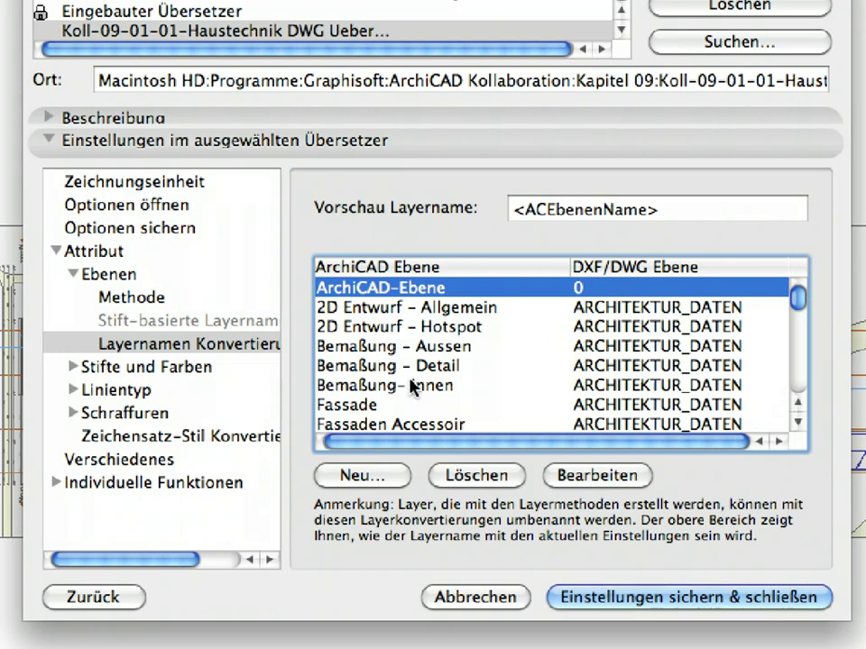
pyautogui.click(73, 367)
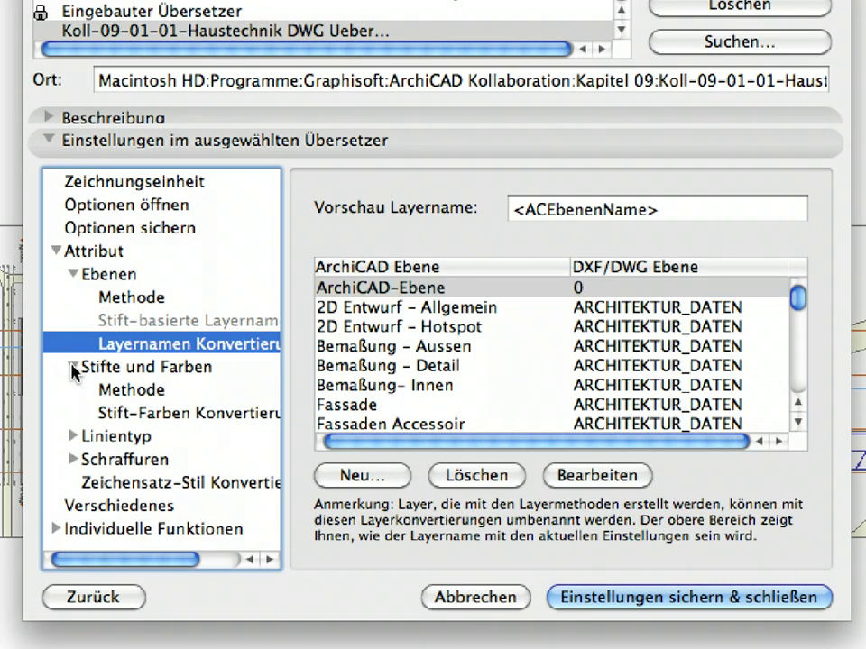
# - Show the Stift-Farben Konvertierung table under Stifte und Farben
pyautogui.click(122, 414)
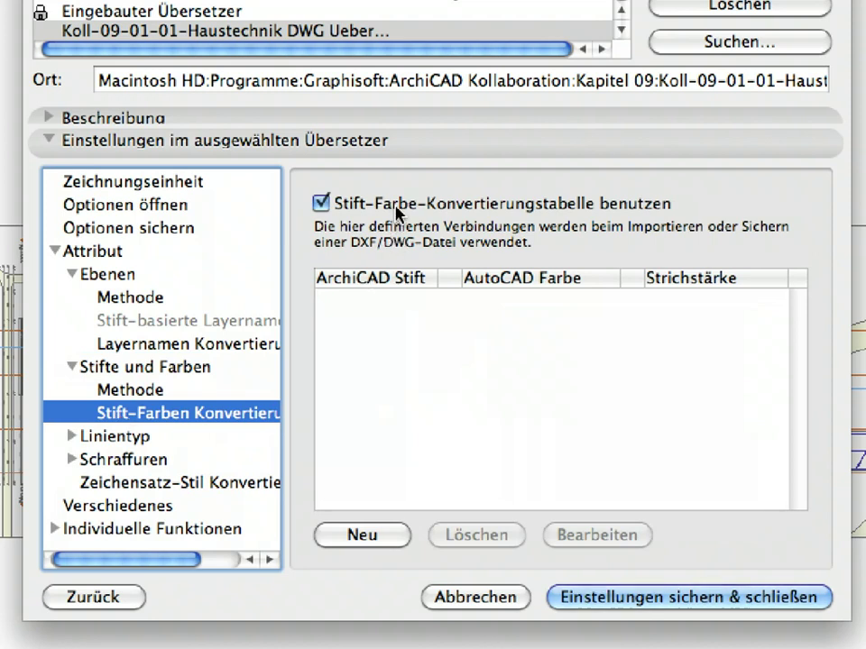
# - Add a pen conversion mapping ArchiCAD pen 27 to AutoCAD colour 1 (red)
pyautogui.click(405, 529)
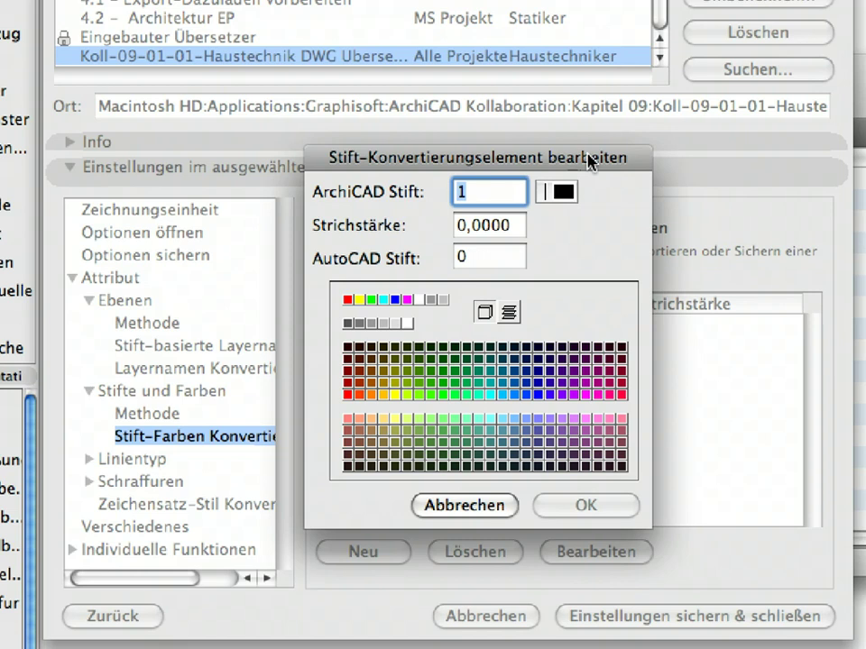
pyautogui.click(569, 191)
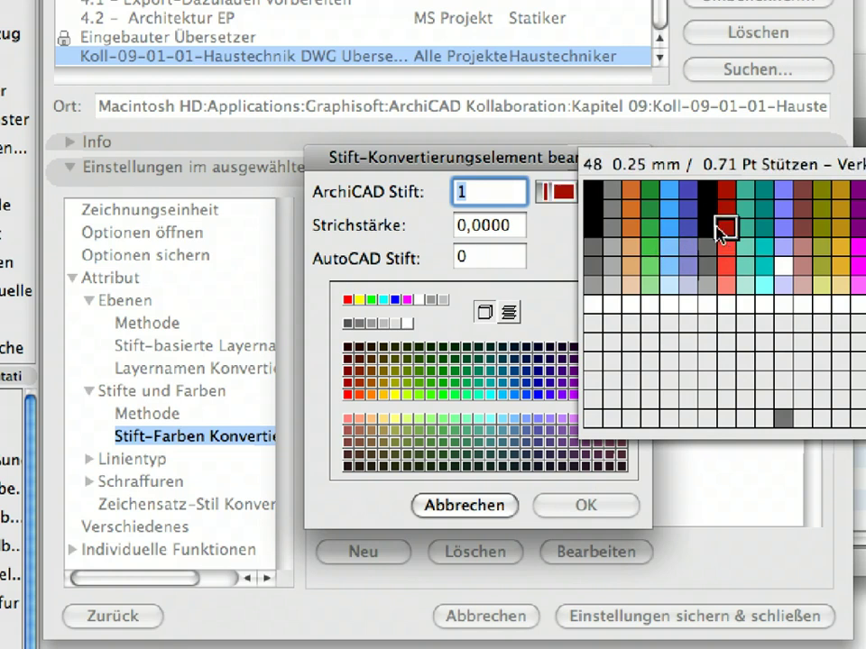
pyautogui.click(598, 191)
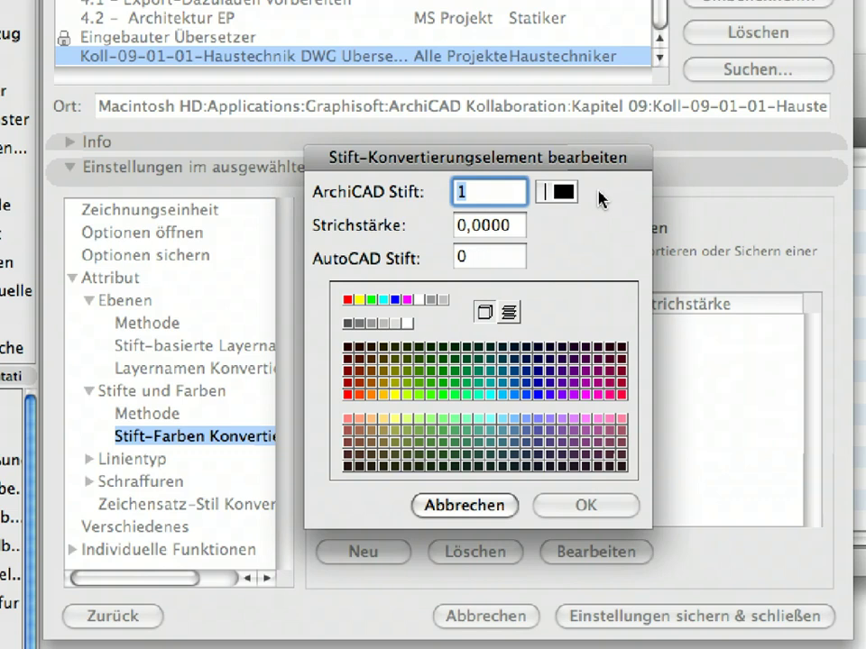
pyautogui.click(567, 191)
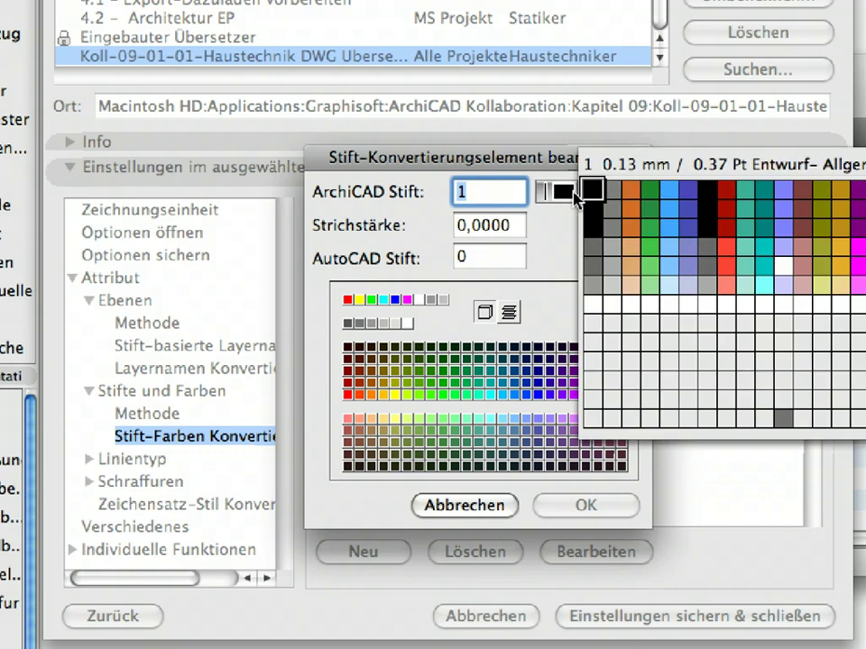
pyautogui.click(710, 214)
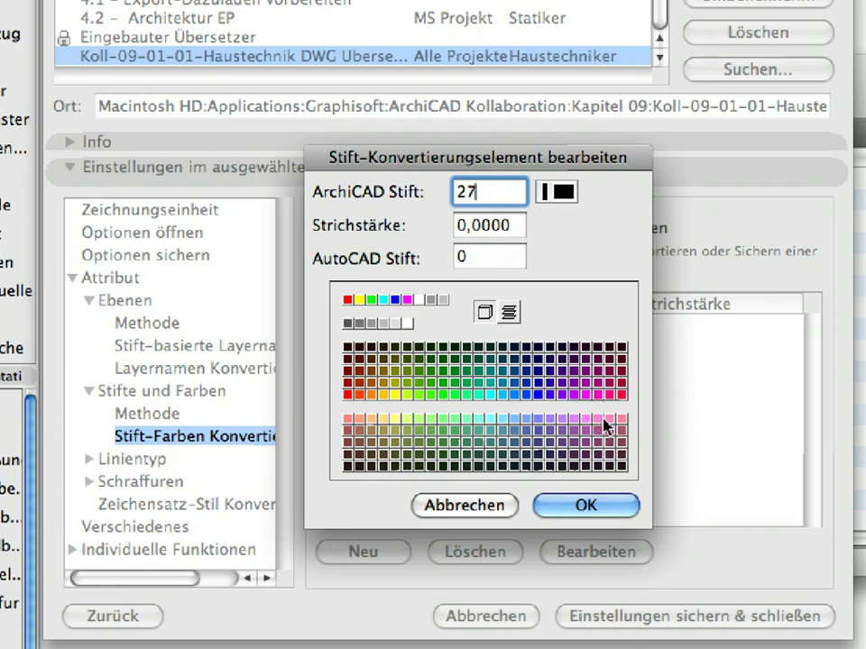
pyautogui.click(347, 300)
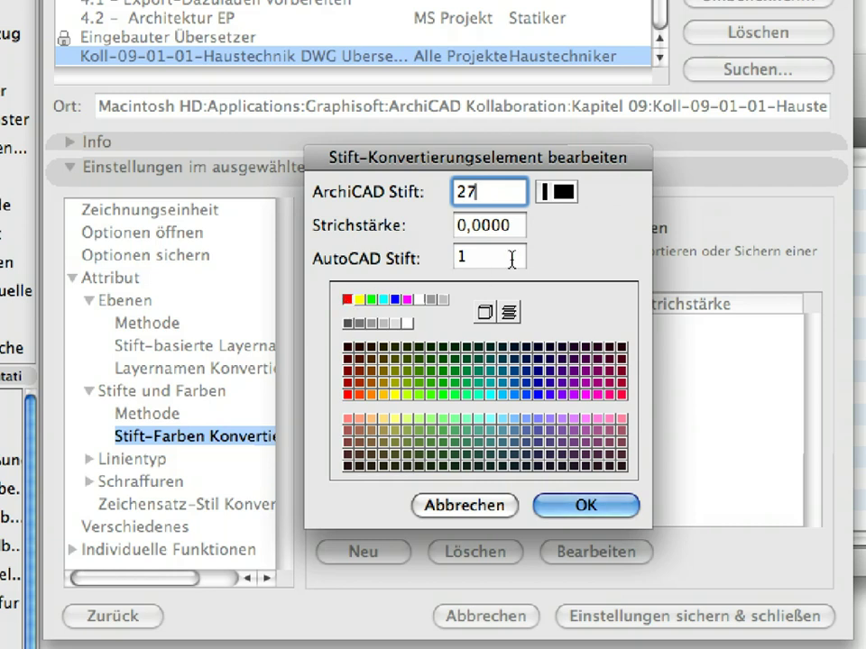
pyautogui.doubleClick(458, 258)
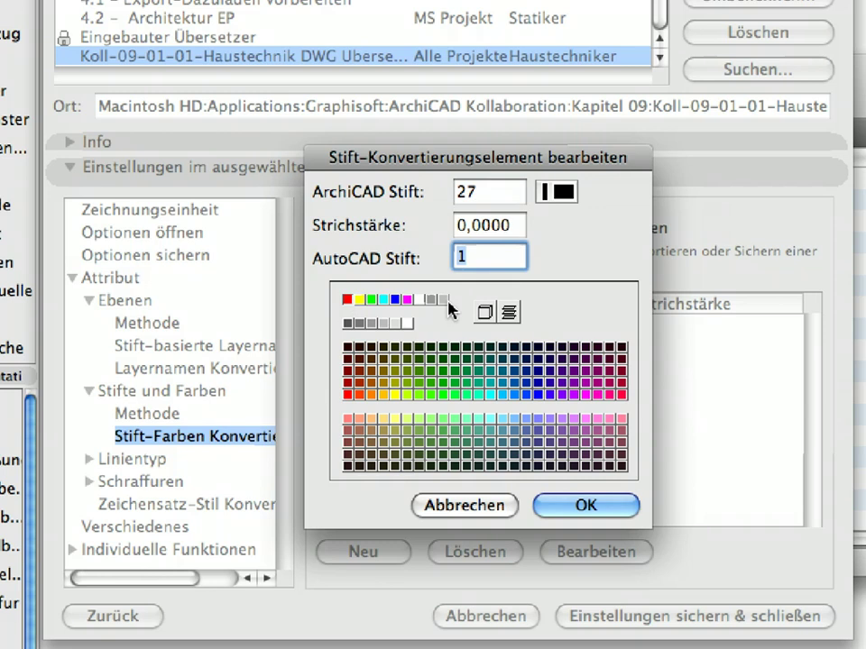
pyautogui.click(621, 516)
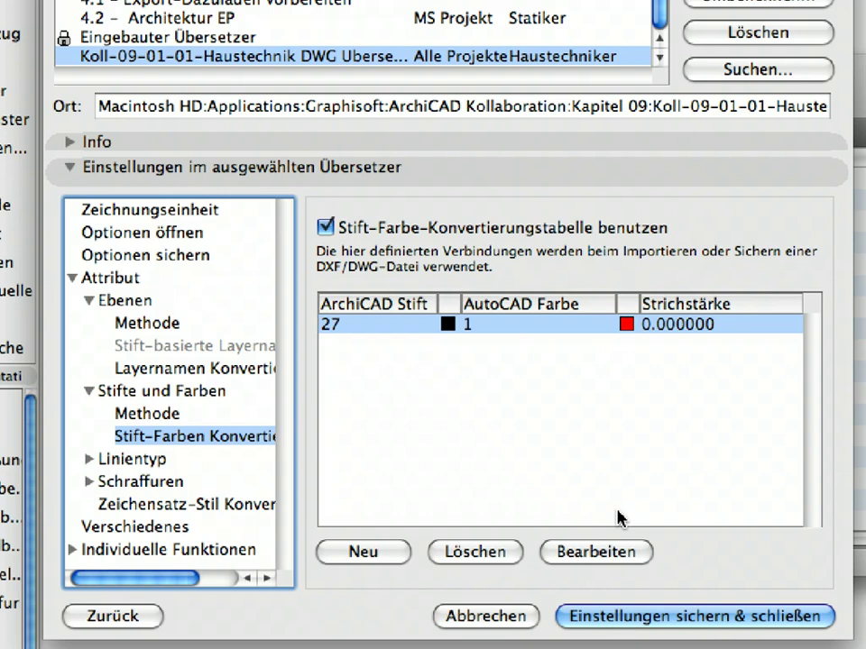
# - Add a Linientyp-Linientyp conversion from Strichlinie to AutoCAD line type STRICHPUNKT2
pyautogui.click(90, 461)
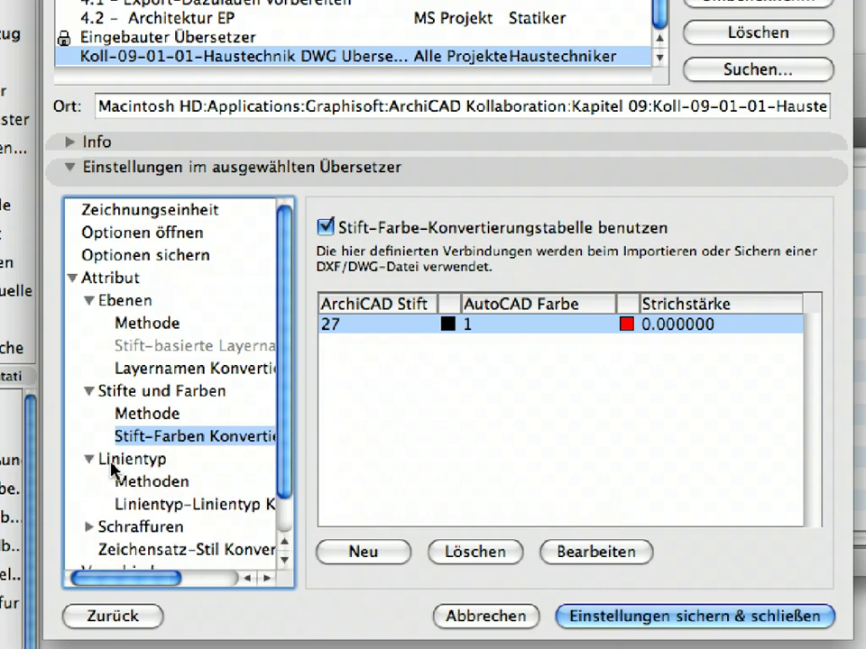
pyautogui.click(201, 508)
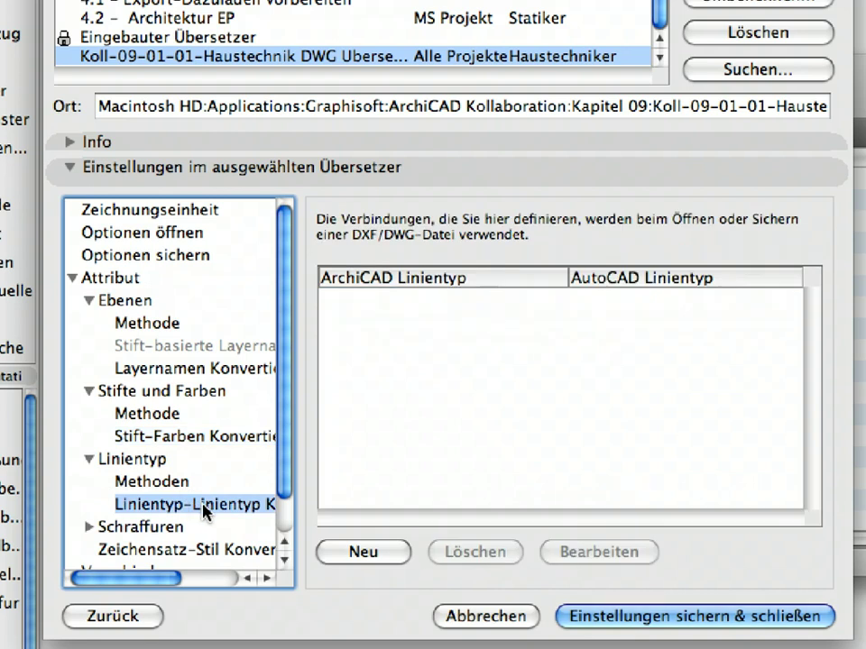
pyautogui.click(379, 566)
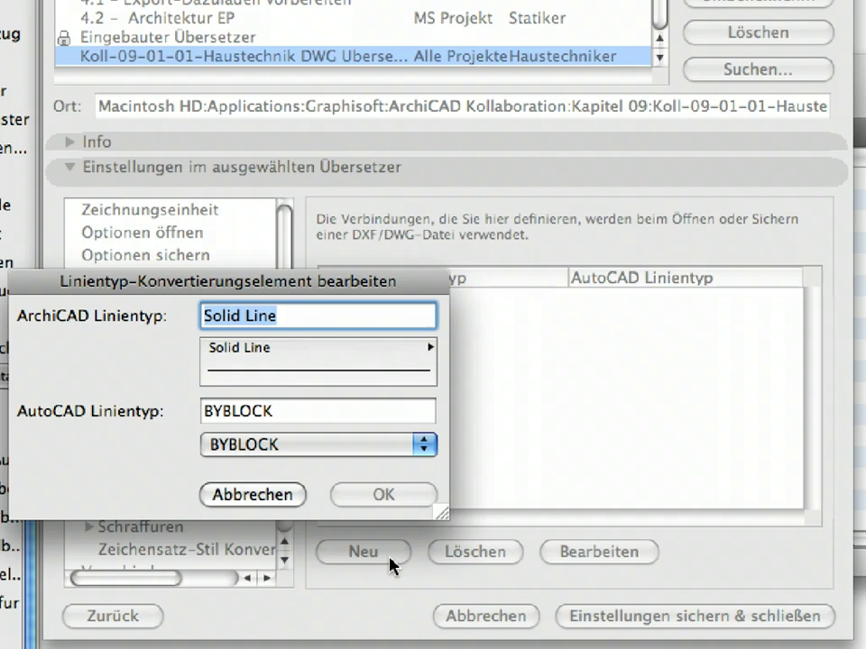
pyautogui.click(375, 491)
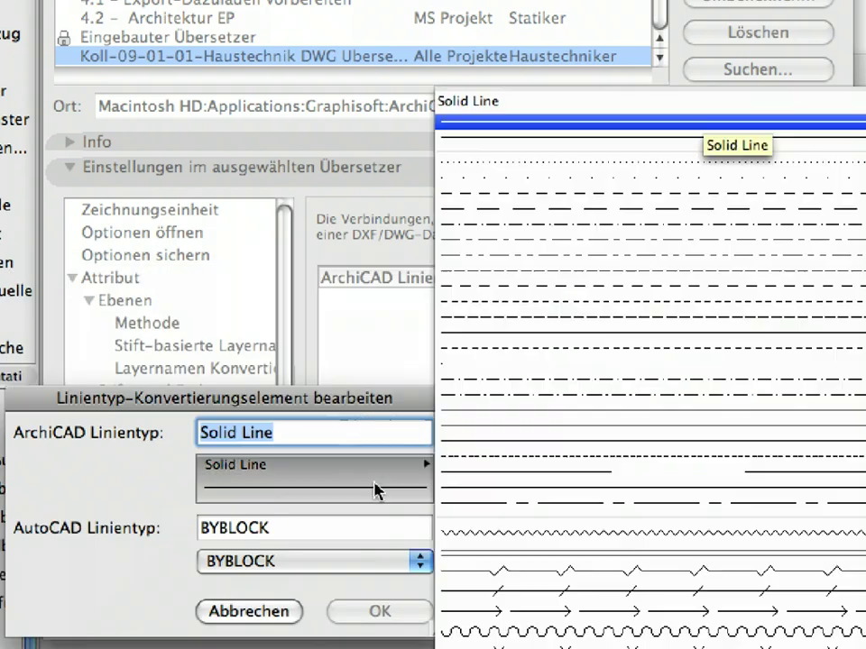
pyautogui.click(520, 193)
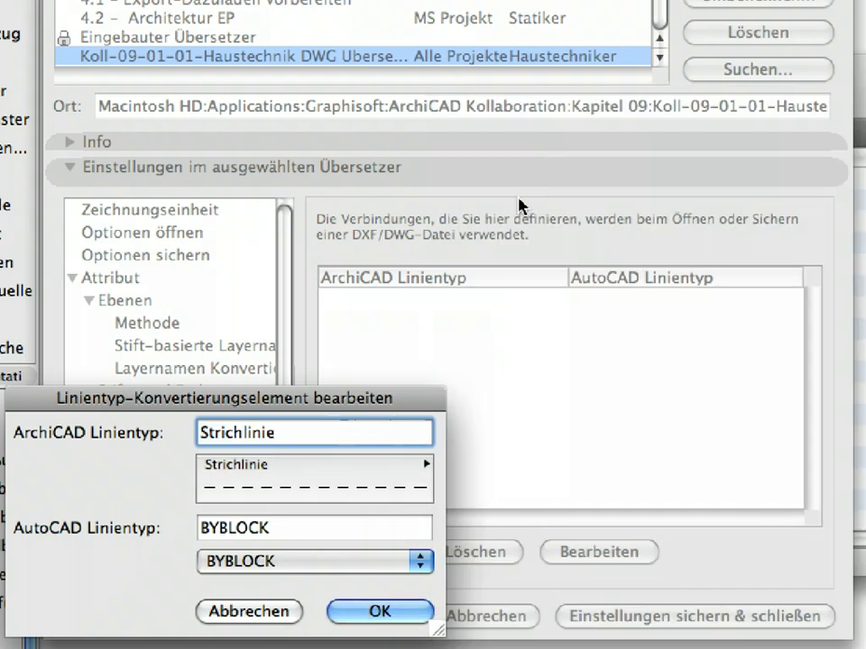
pyautogui.moveTo(388, 406); pyautogui.dragTo(400, 110)
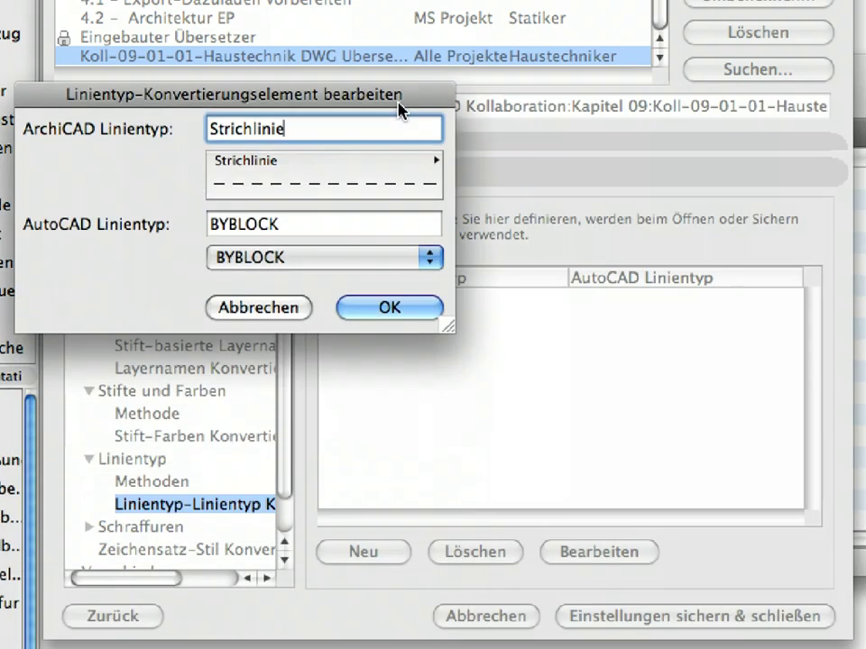
pyautogui.click(377, 258)
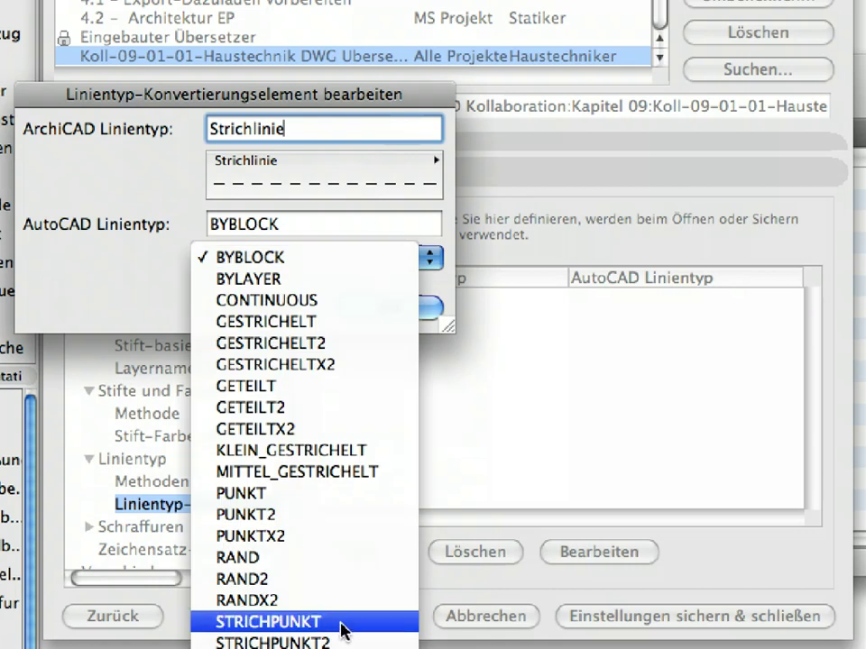
pyautogui.click(368, 640)
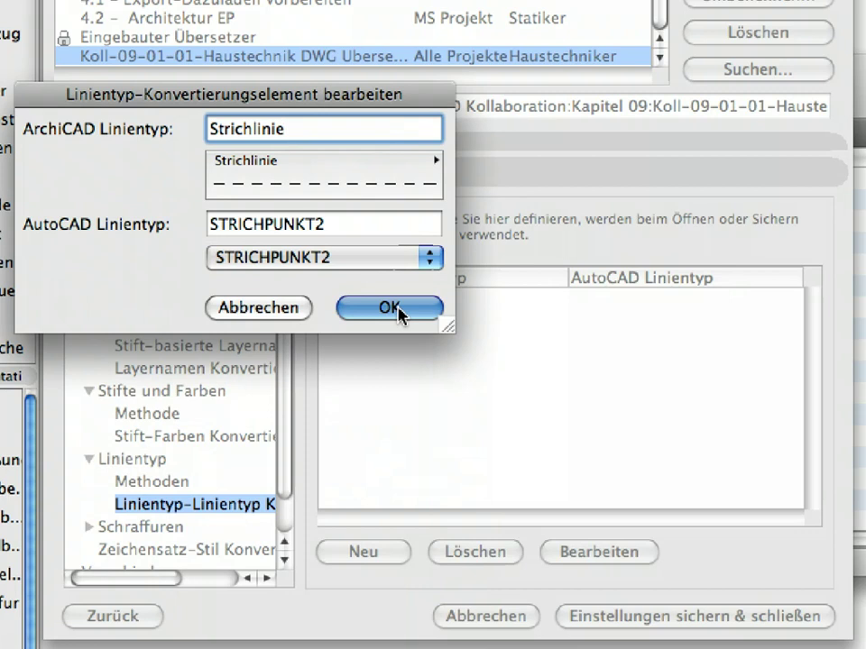
pyautogui.click(398, 308)
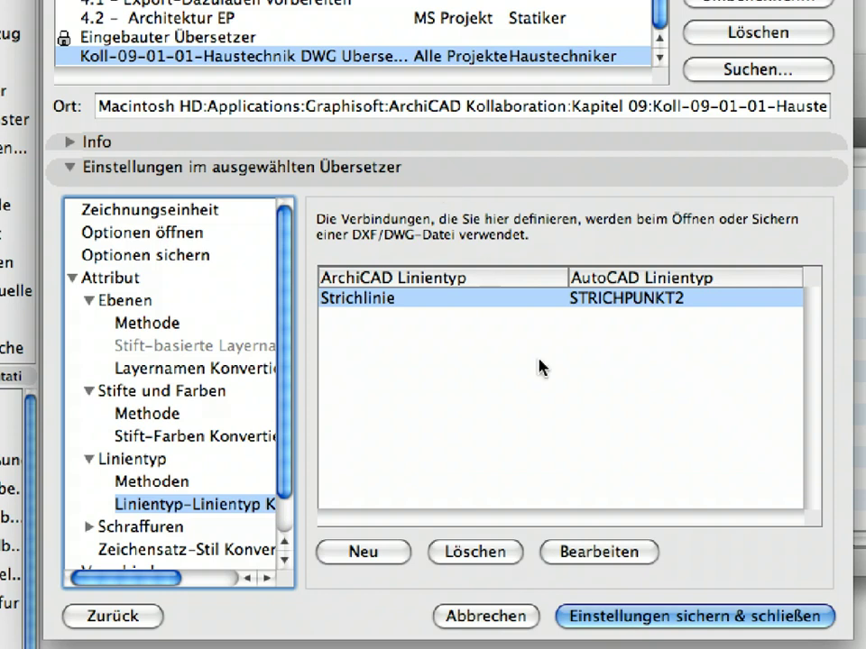
# - Add a second line-type mapping from Strichpunktlinie to AutoCAD STRICHPUNKT
pyautogui.click(362, 559)
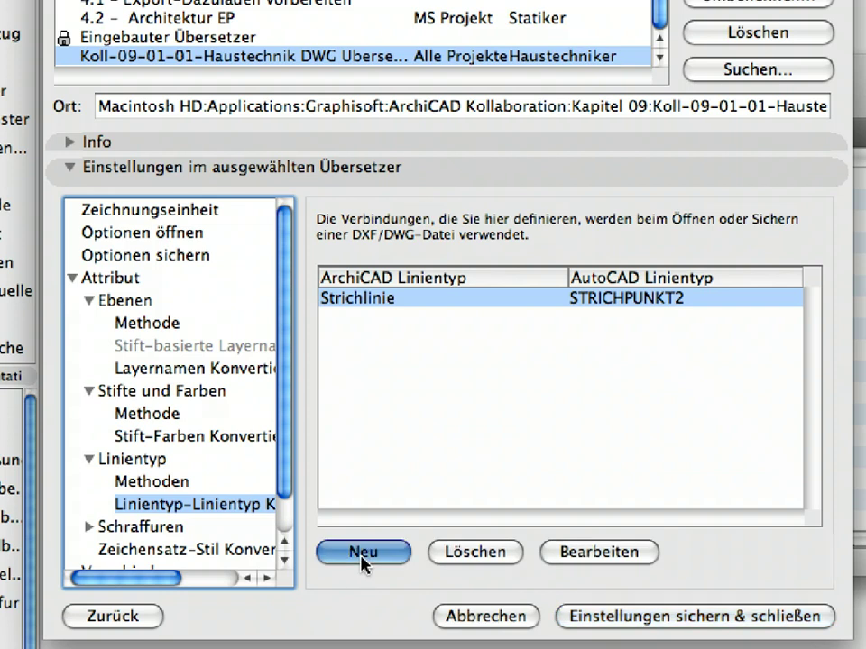
pyautogui.click(396, 448)
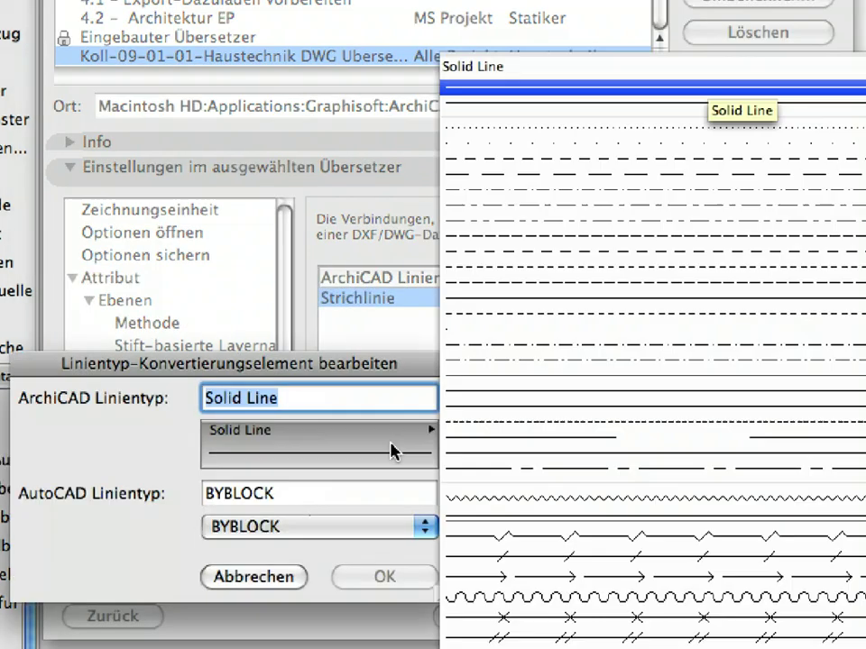
pyautogui.click(521, 194)
pyautogui.moveTo(383, 364); pyautogui.dragTo(388, 27)
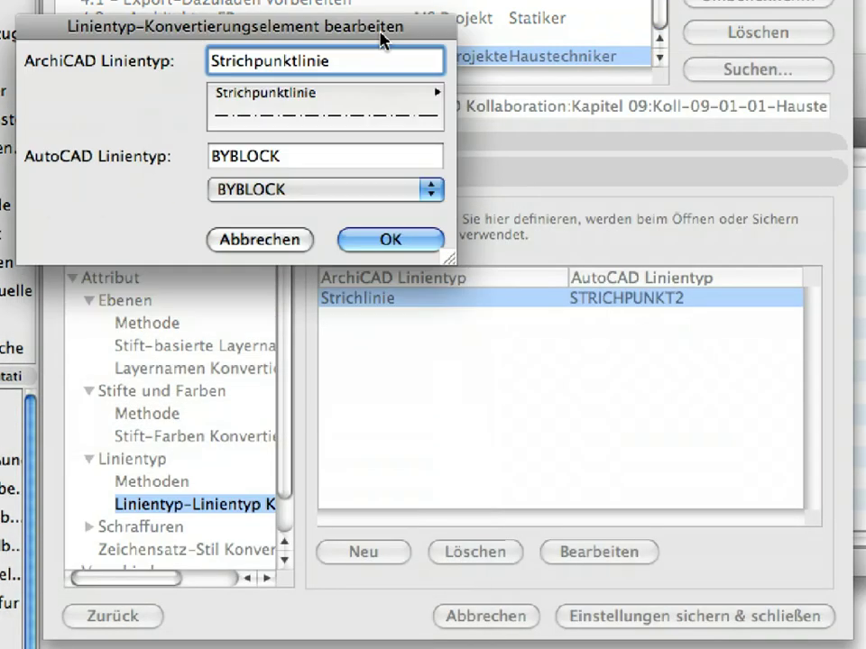
pyautogui.click(360, 197)
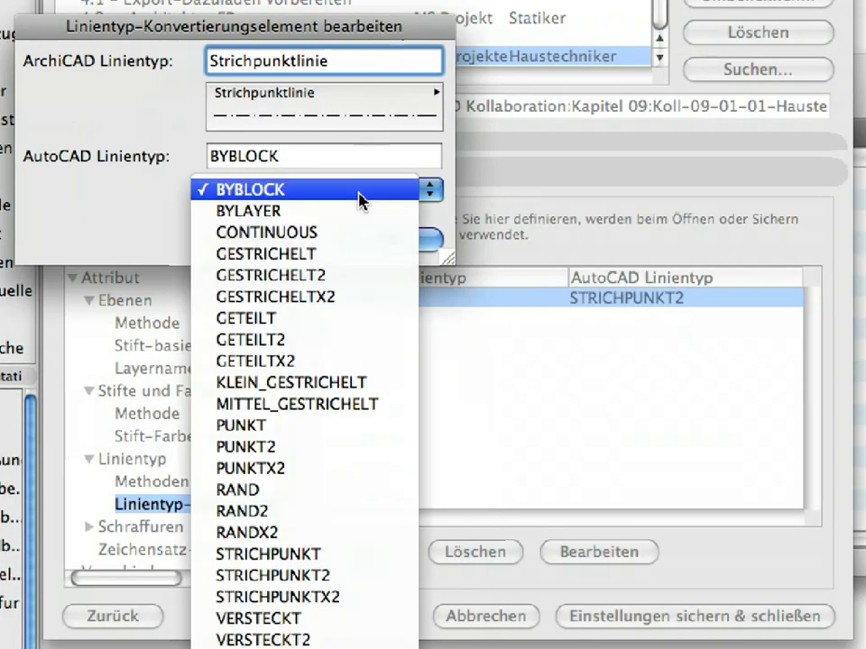
pyautogui.click(377, 557)
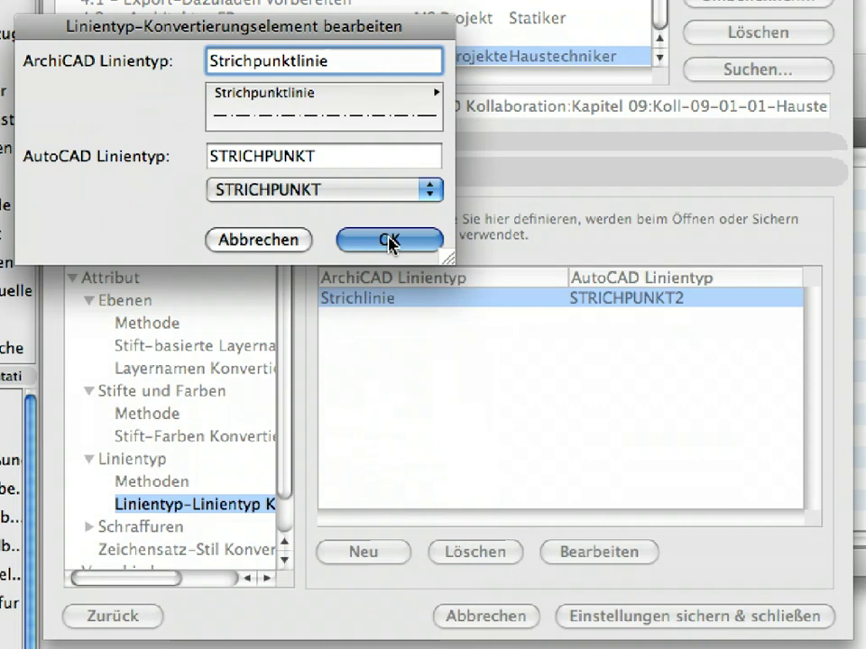
pyautogui.click(390, 240)
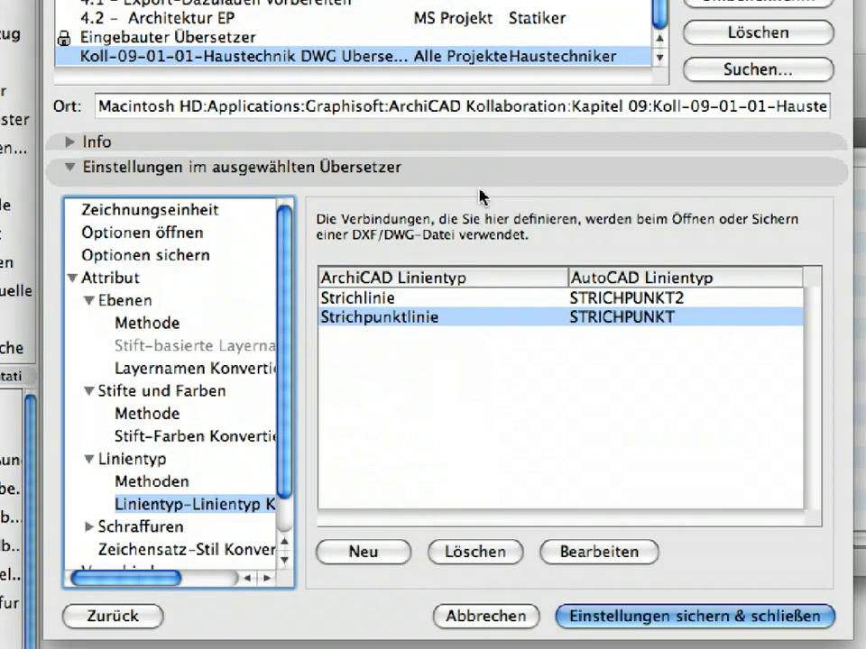
# - Add a font conversion mapping Arial to the AutoCAD text style ARCHITEKT_TEXT, slant angle 0
pyautogui.scroll(-1, 265, 508)
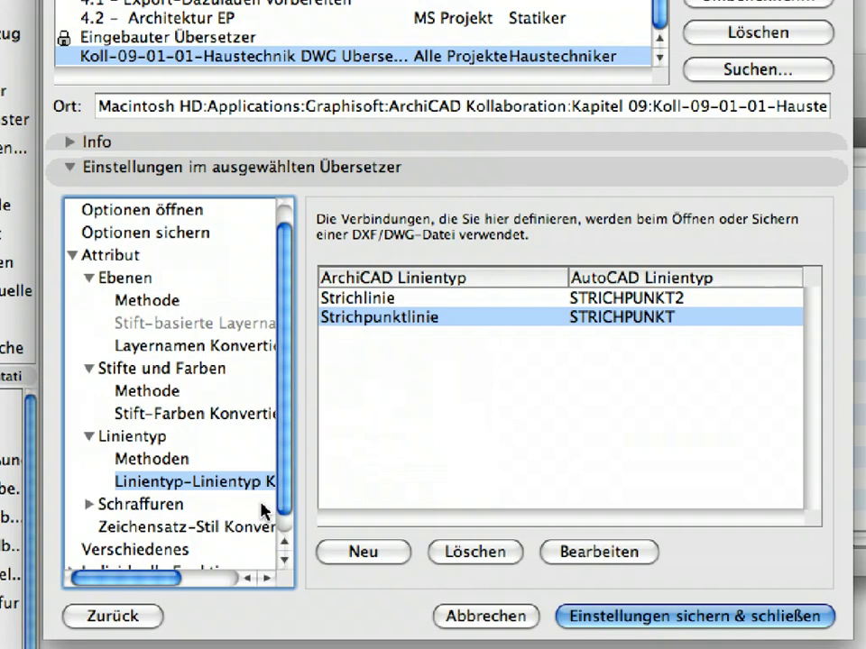
pyautogui.scroll(-1, 265, 508)
pyautogui.click(223, 505)
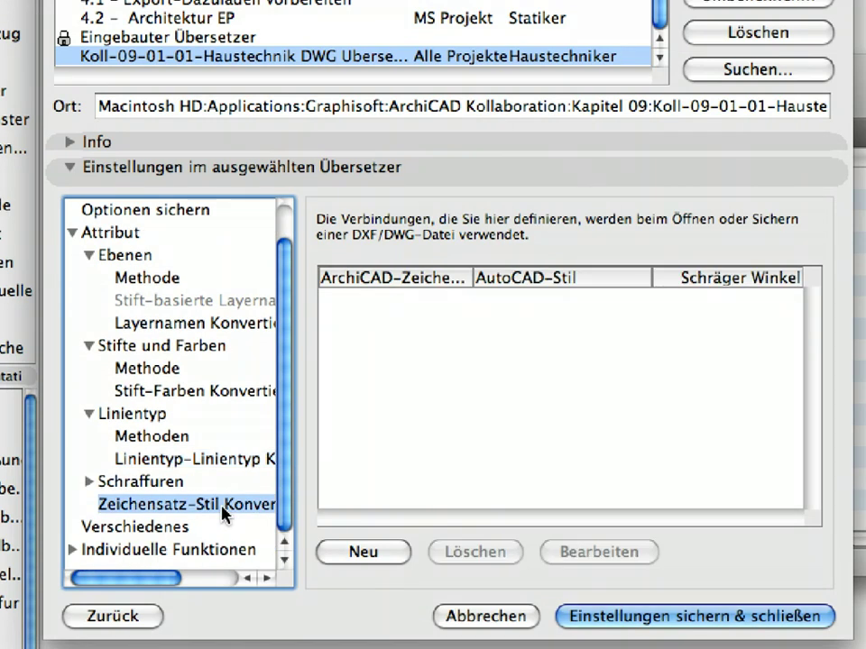
pyautogui.click(360, 554)
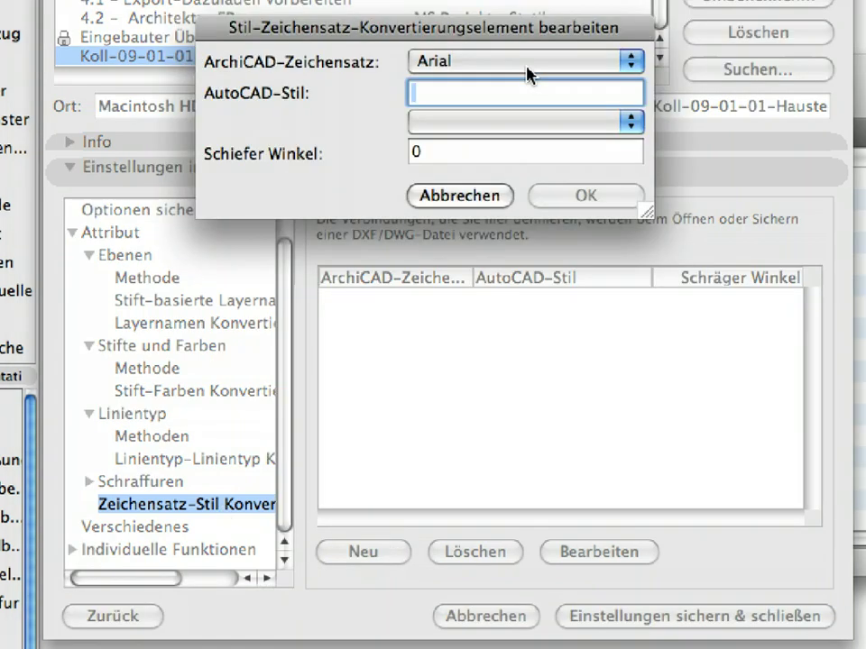
pyautogui.click(528, 61)
pyautogui.click(529, 74)
pyautogui.click(561, 136)
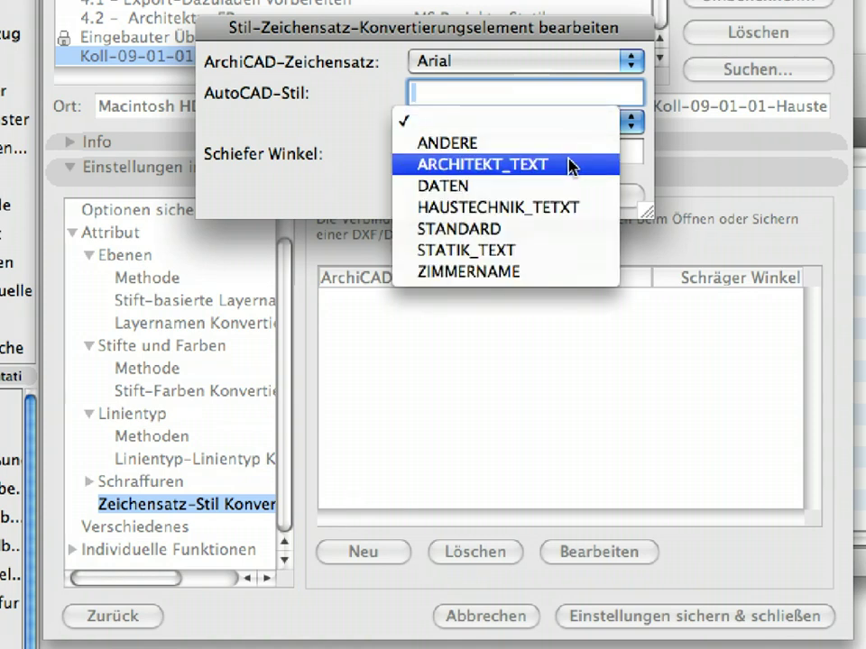
pyautogui.click(572, 165)
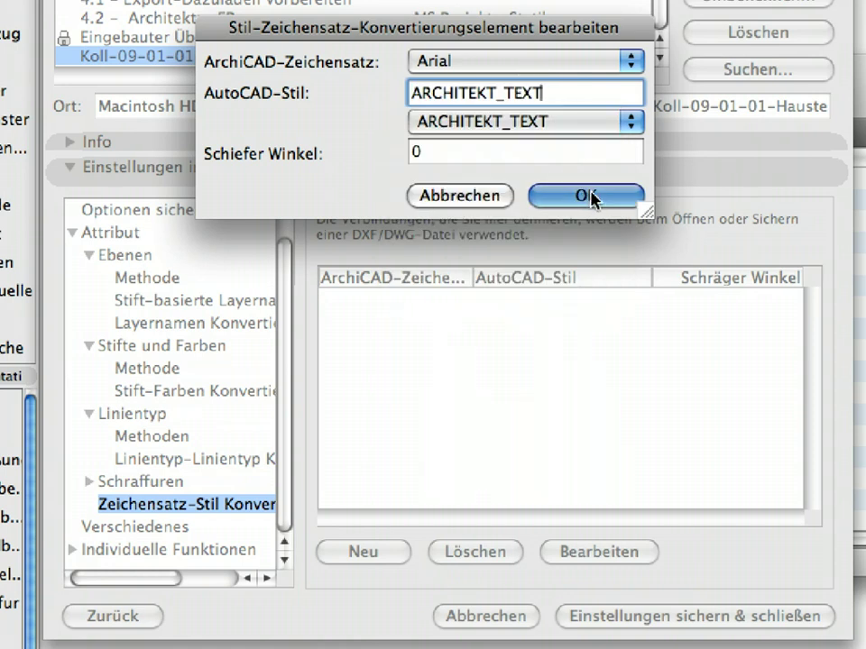
pyautogui.click(588, 196)
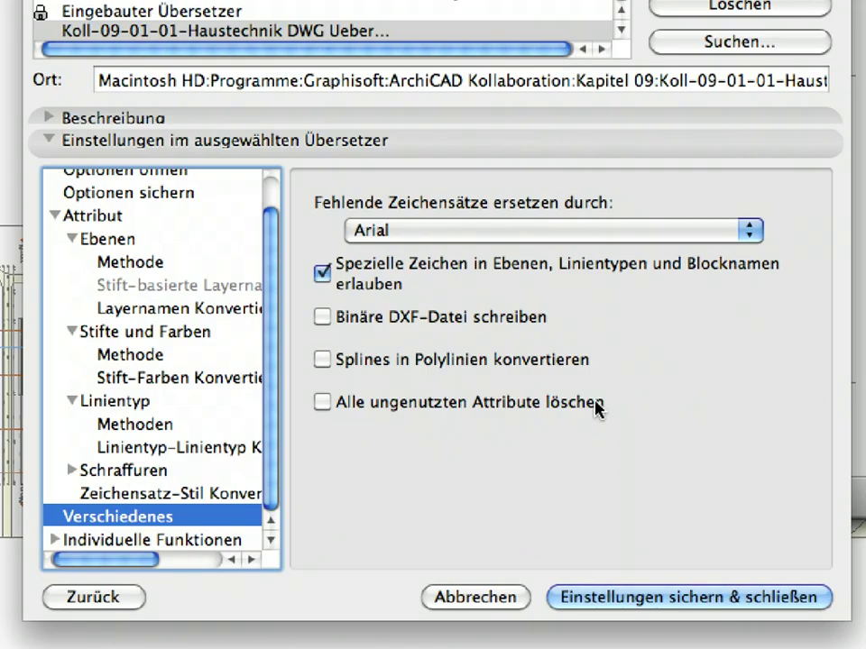
# - Enable 'Alle ungenutzten Attribute löschen' and review the Extras öffnen and Extras sichern functions
pyautogui.click(582, 409)
pyautogui.click(54, 539)
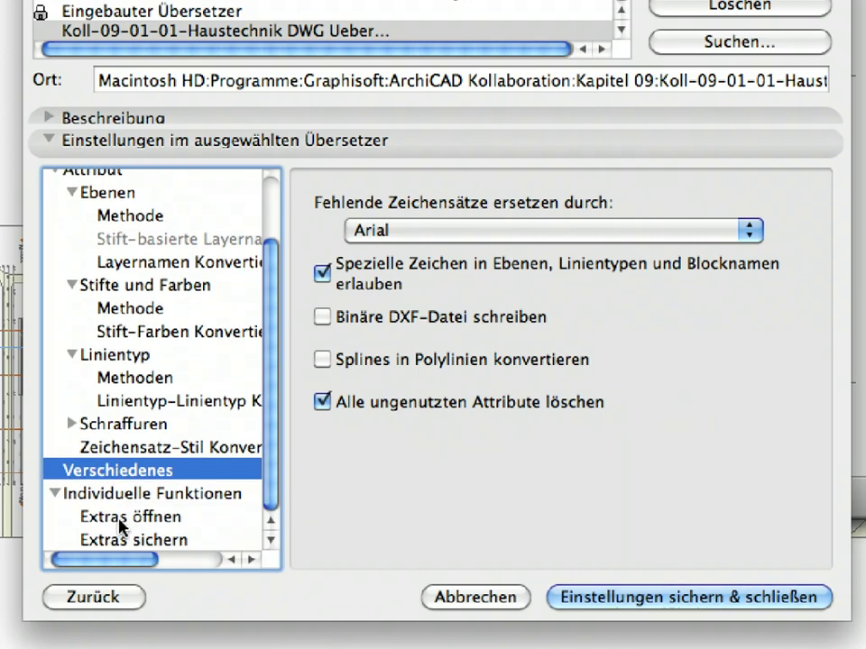
pyautogui.click(124, 524)
pyautogui.click(124, 544)
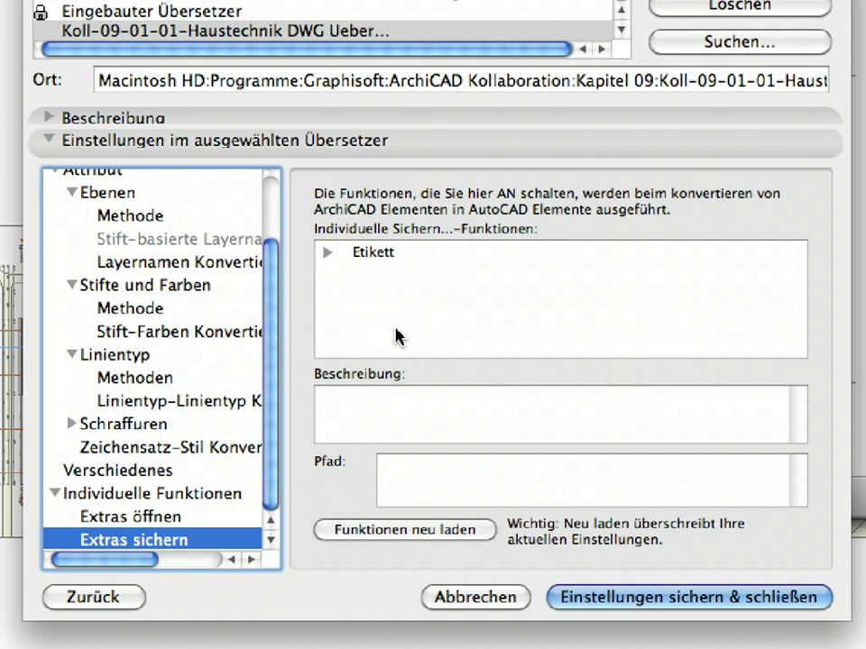
pyautogui.click(169, 516)
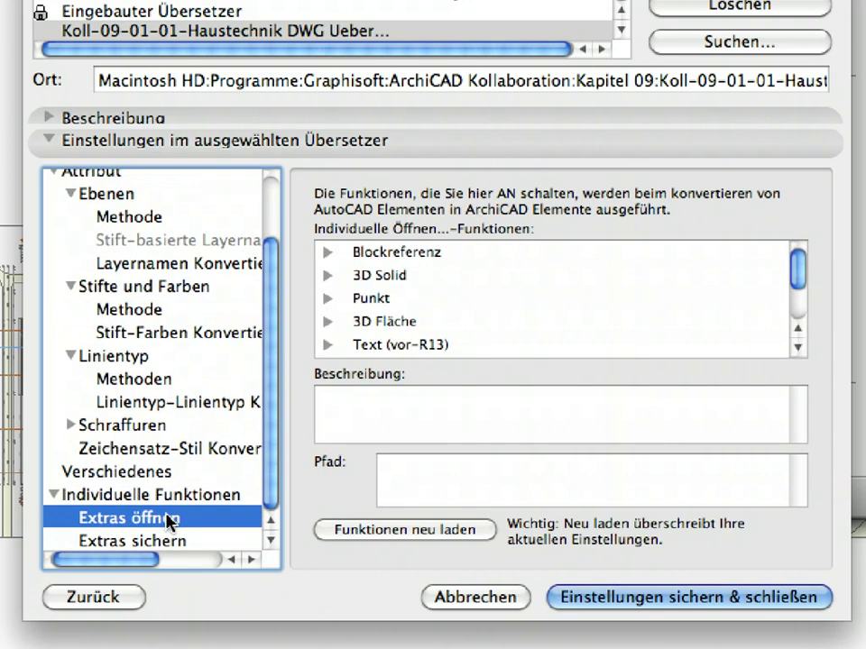
pyautogui.scroll(-2, 546, 340)
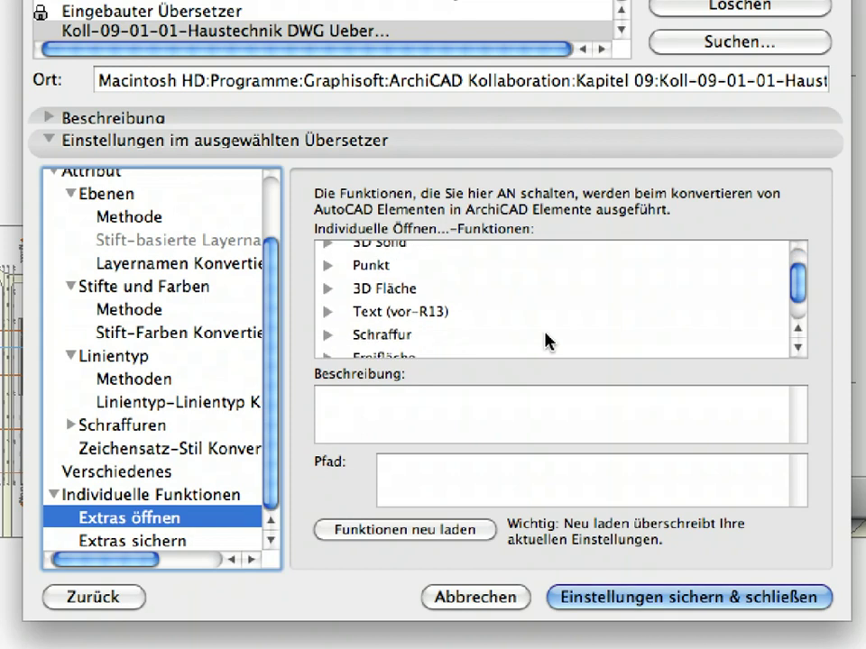
pyautogui.scroll(-2, 546, 340)
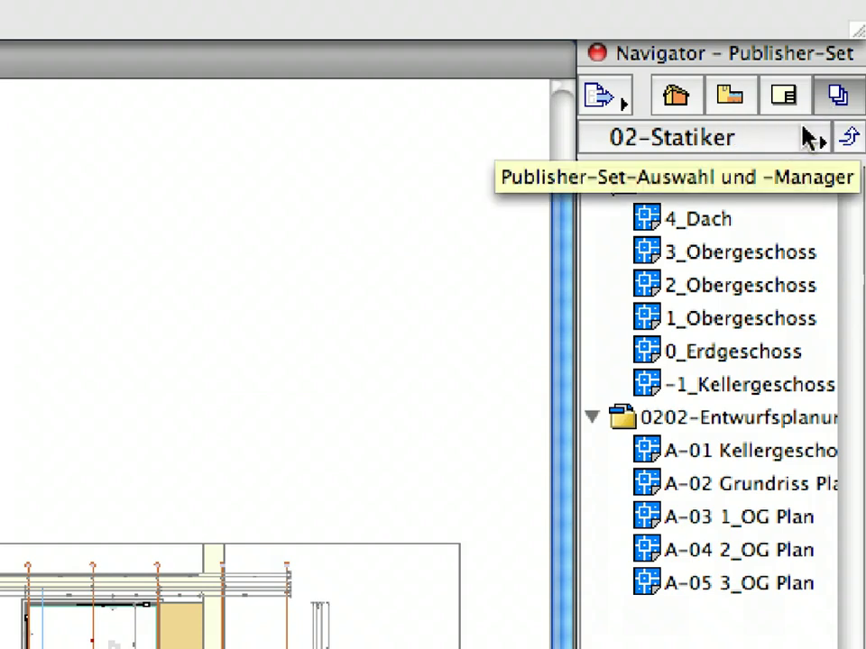
# - Move from the 02-Statiker set up to the Publisher Sets list and select 03-HKLSE
pyautogui.click(796, 146)
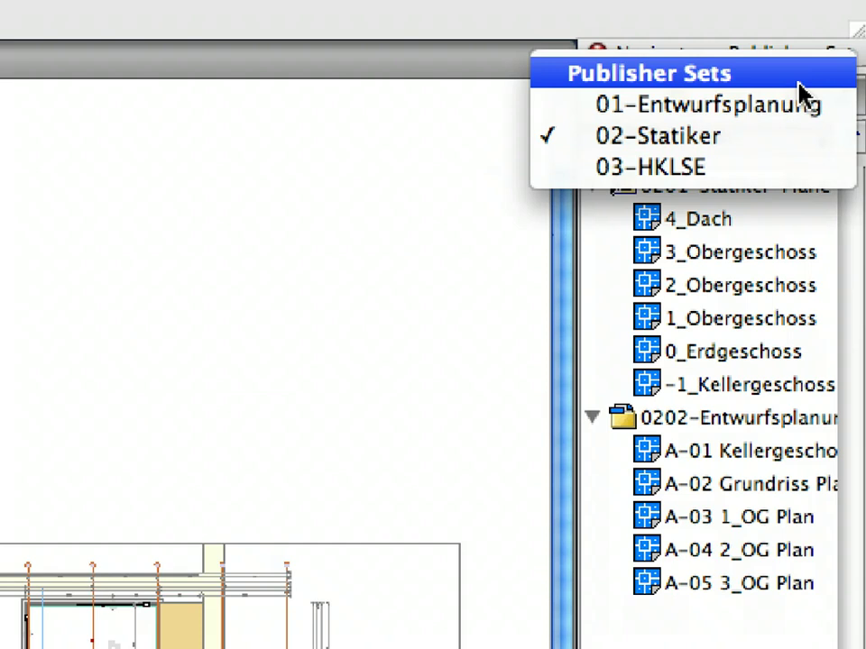
pyautogui.click(801, 90)
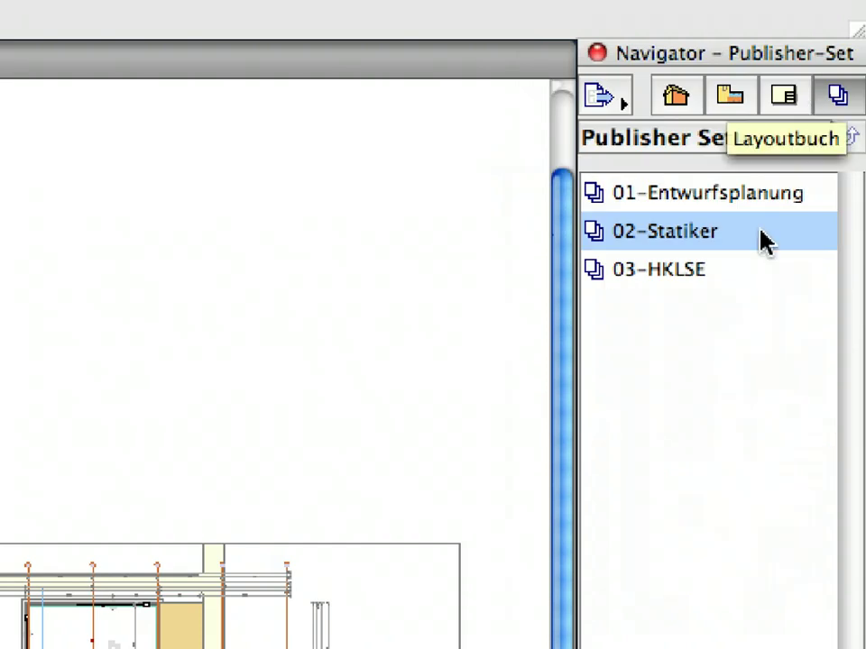
pyautogui.click(754, 322)
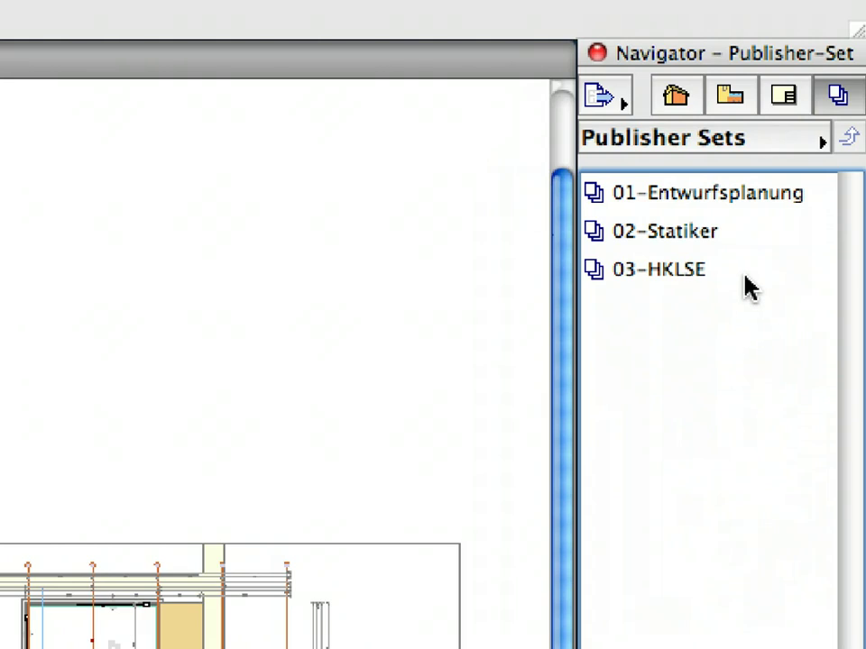
pyautogui.click(747, 285)
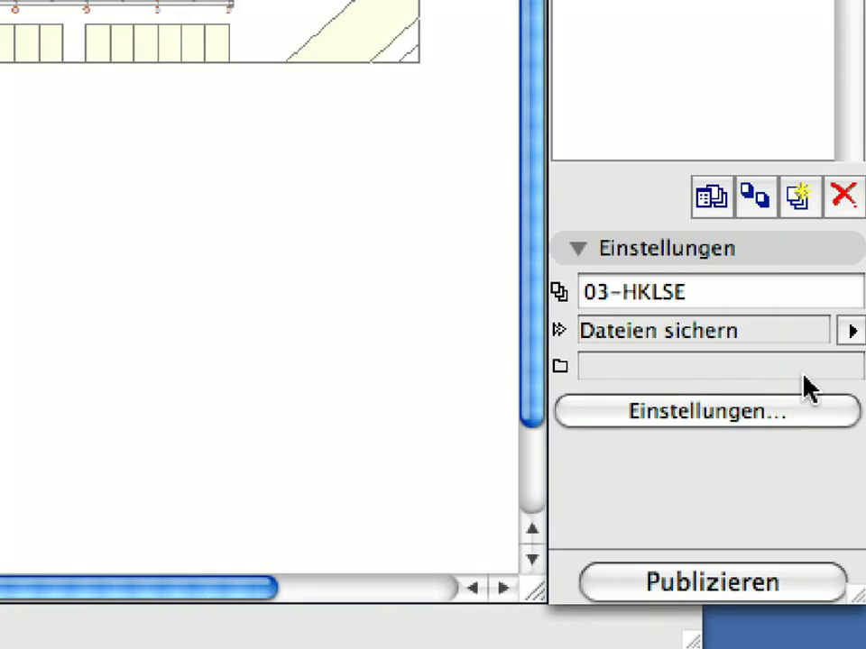
# - Set 03-HKLSE to publish into a new folder 'Schritt 1' with Verzeichnisstruktur beibehalten/erzeugen
pyautogui.click(709, 200)
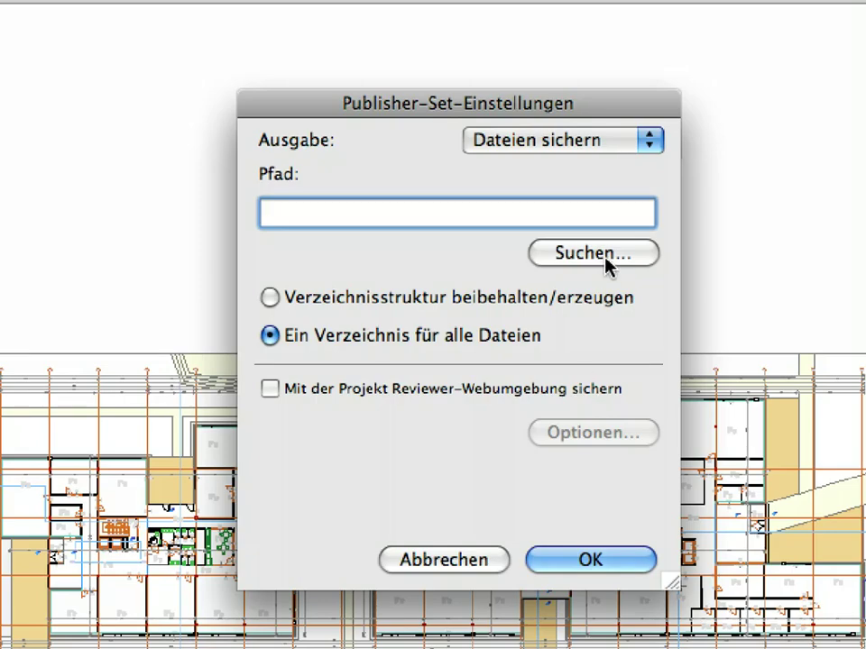
pyautogui.click(605, 259)
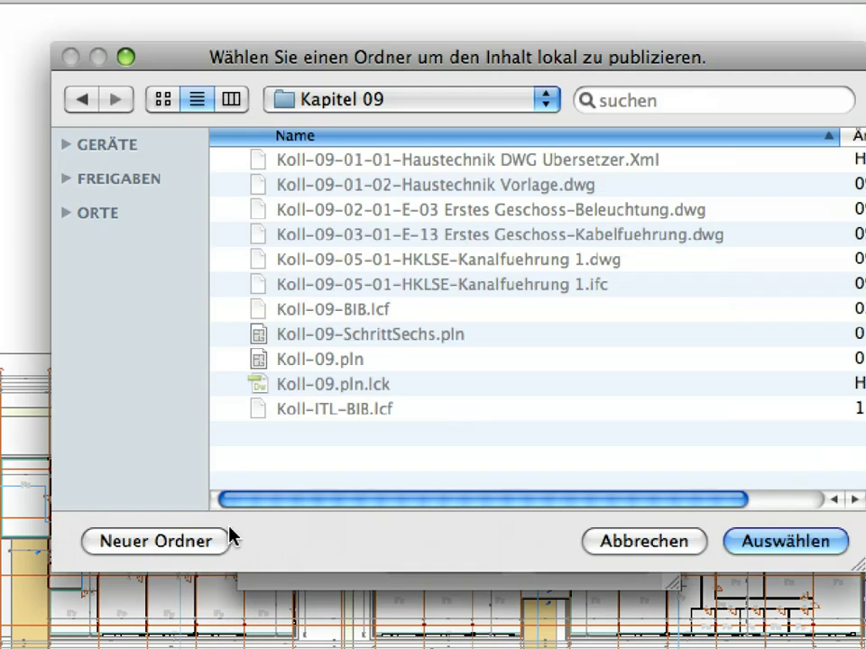
pyautogui.click(160, 546)
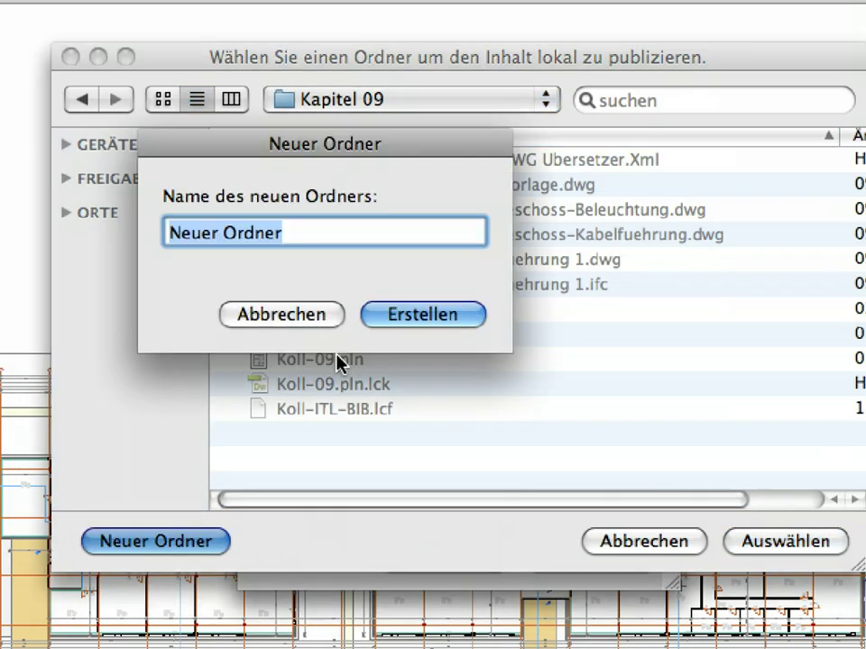
pyautogui.write('Schritt 1')
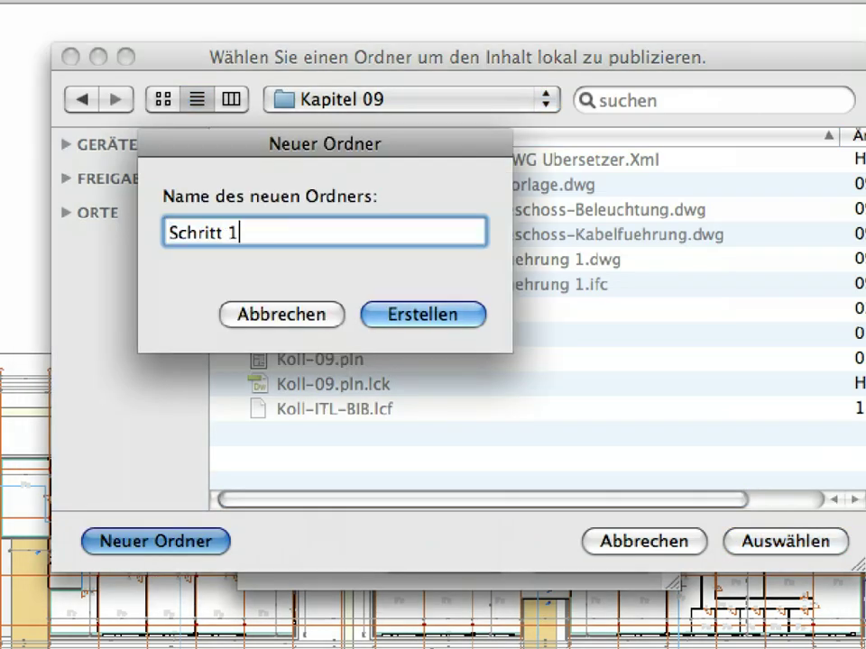
pyautogui.click(413, 315)
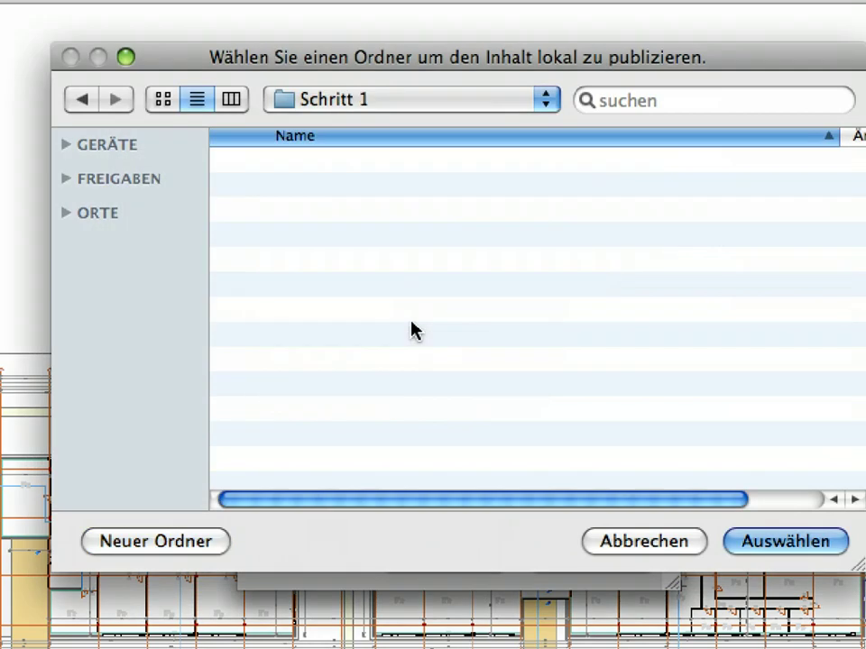
pyautogui.click(778, 545)
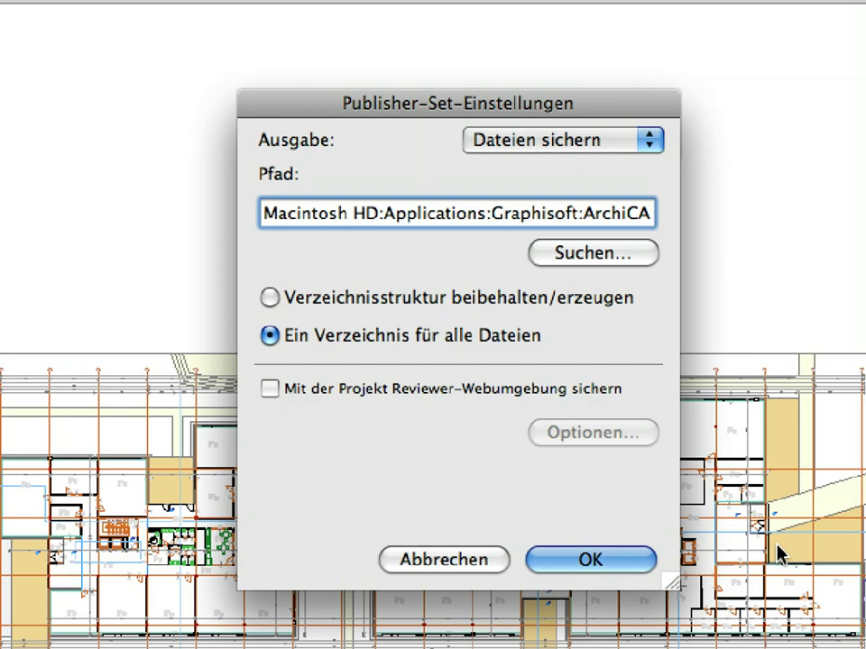
pyautogui.click(350, 305)
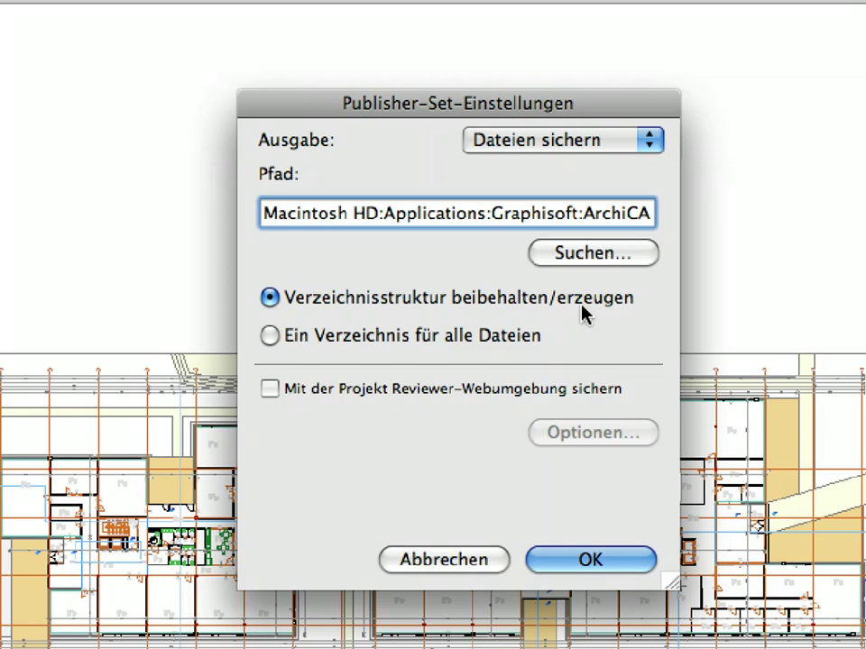
pyautogui.click(634, 567)
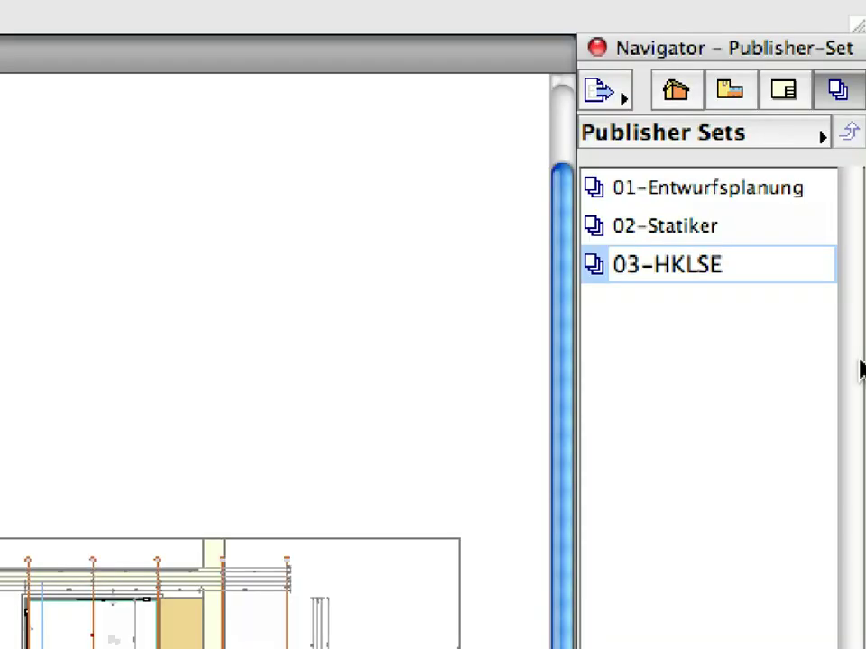
# - Open the 03-HKLSE set and show the Format settings of the 0301-Entwurfsplanung folder
pyautogui.doubleClick(592, 271)
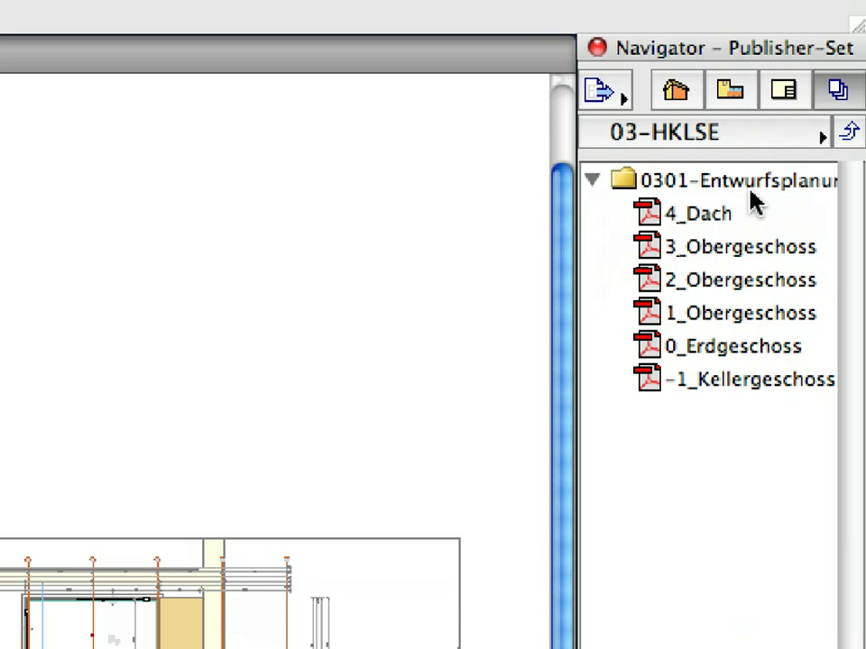
pyautogui.click(758, 187)
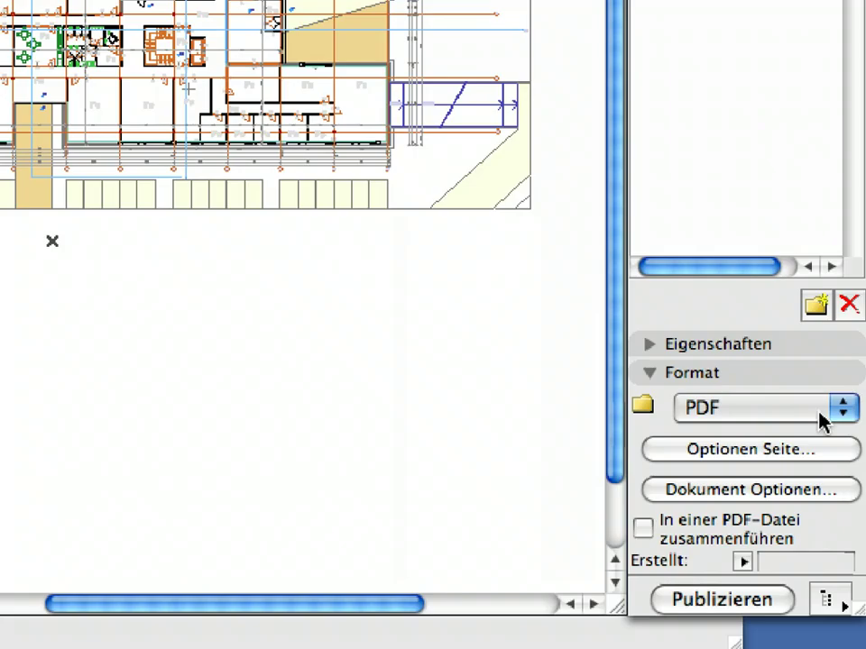
# - Switch the folder's format from PDF to DWG using the Koll-09-01-01-Haustechnik translator
pyautogui.click(824, 417)
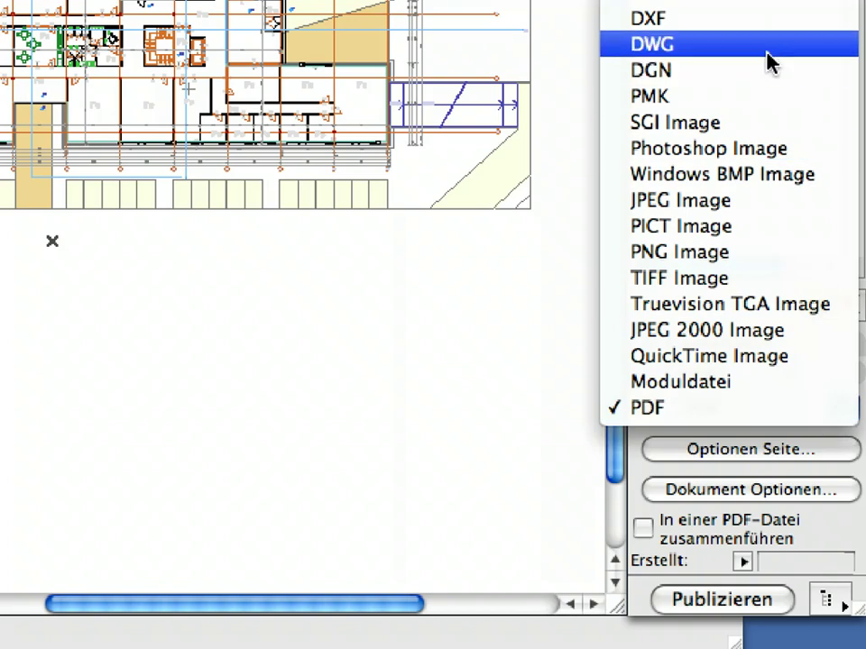
pyautogui.click(768, 56)
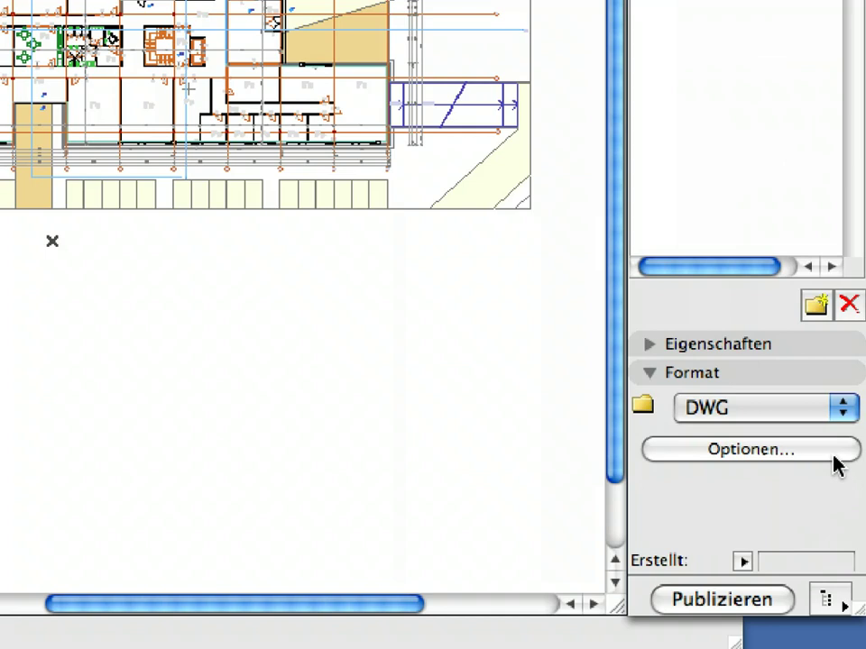
pyautogui.click(832, 455)
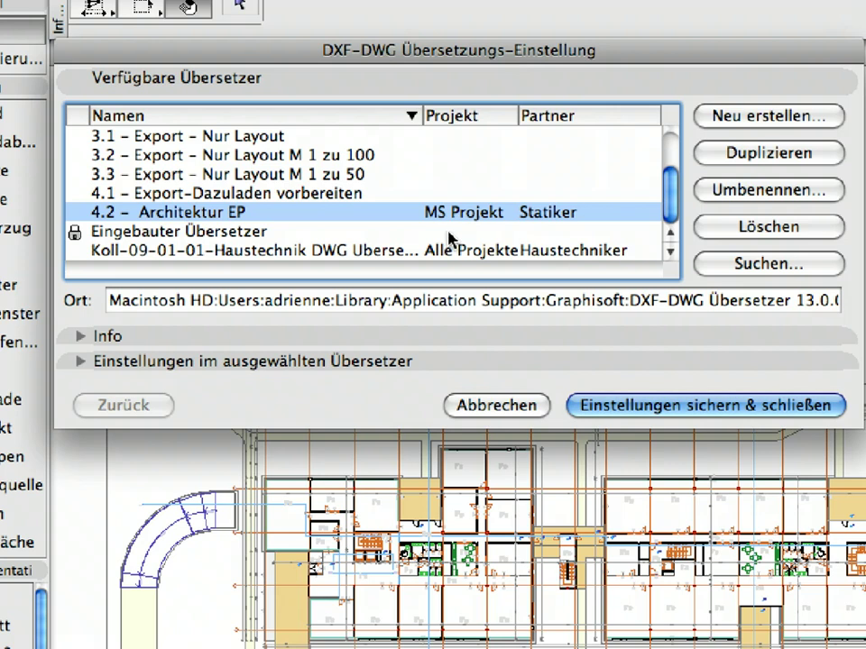
pyautogui.click(416, 254)
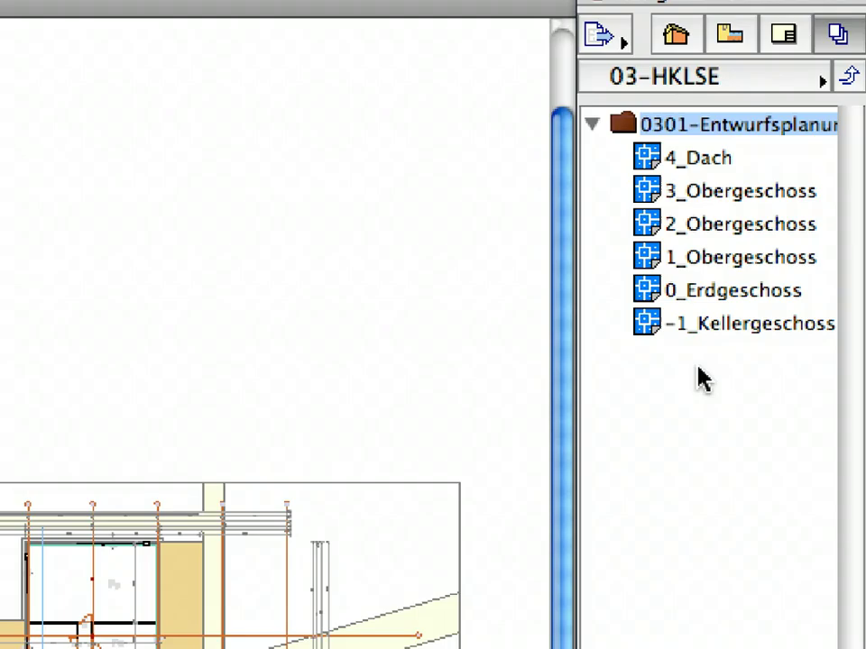
pyautogui.click(748, 128)
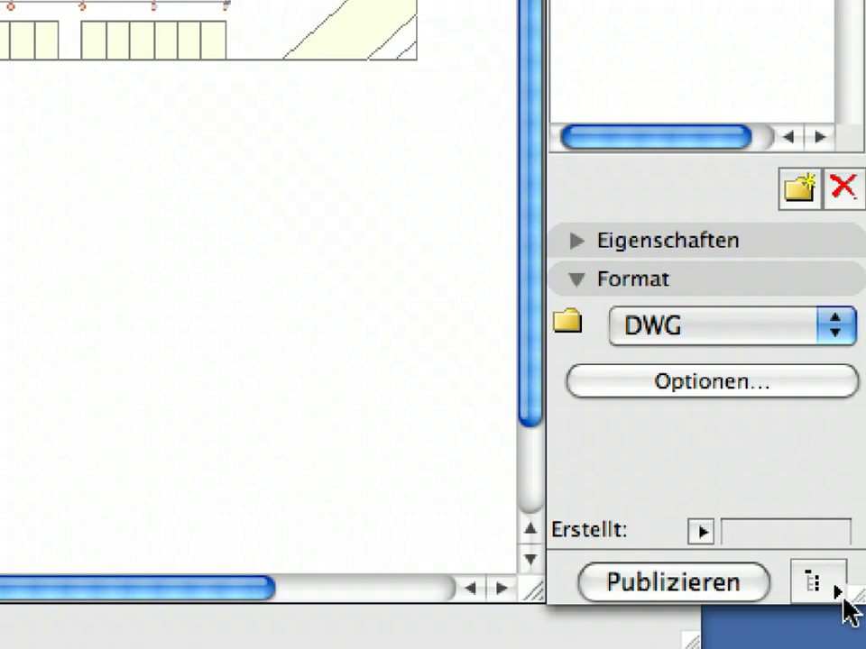
pyautogui.click(816, 584)
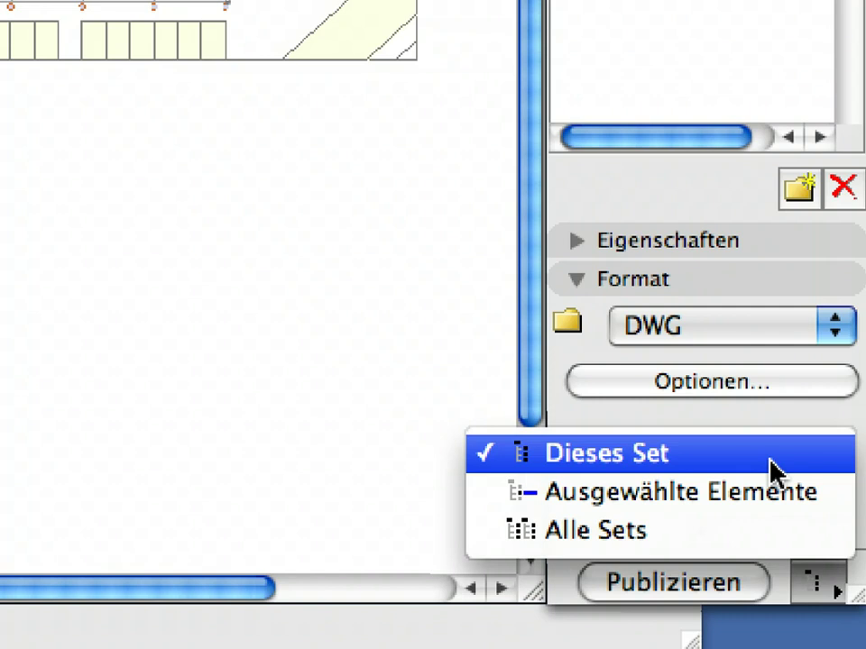
pyautogui.click(771, 470)
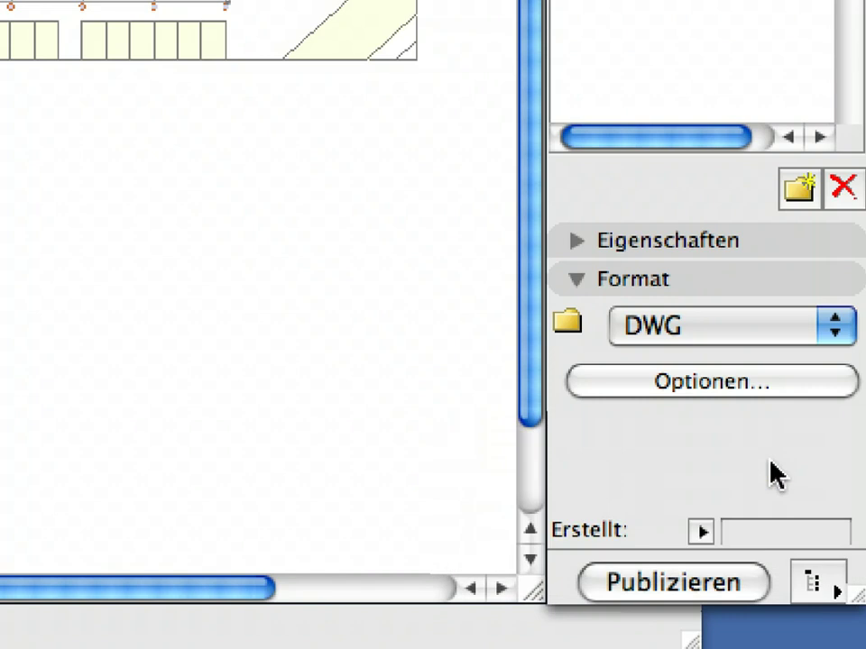
# - Publish the six storey plans, 4_Dach to -1_Kellergeschoss, as DWG and close the report
pyautogui.click(756, 592)
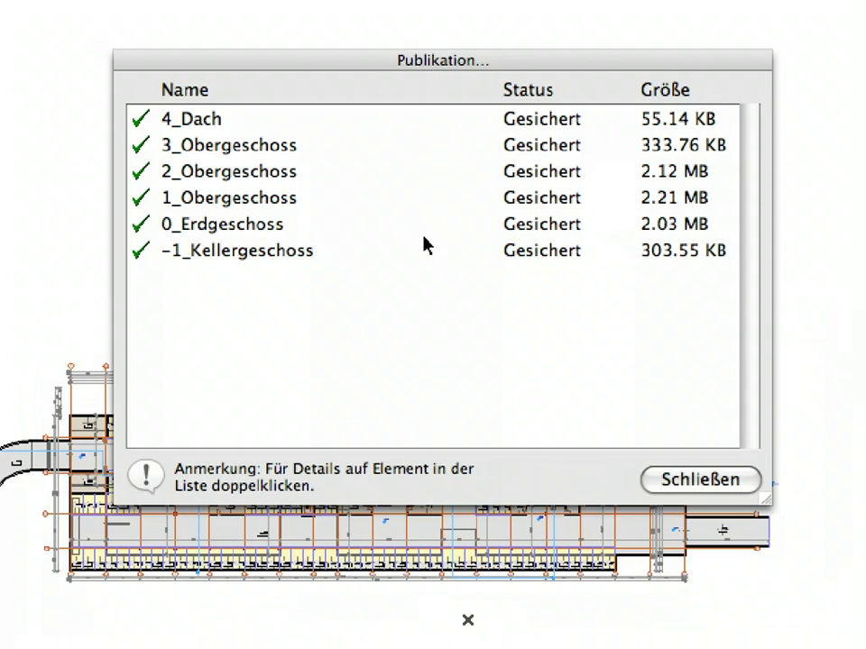
pyautogui.click(750, 484)
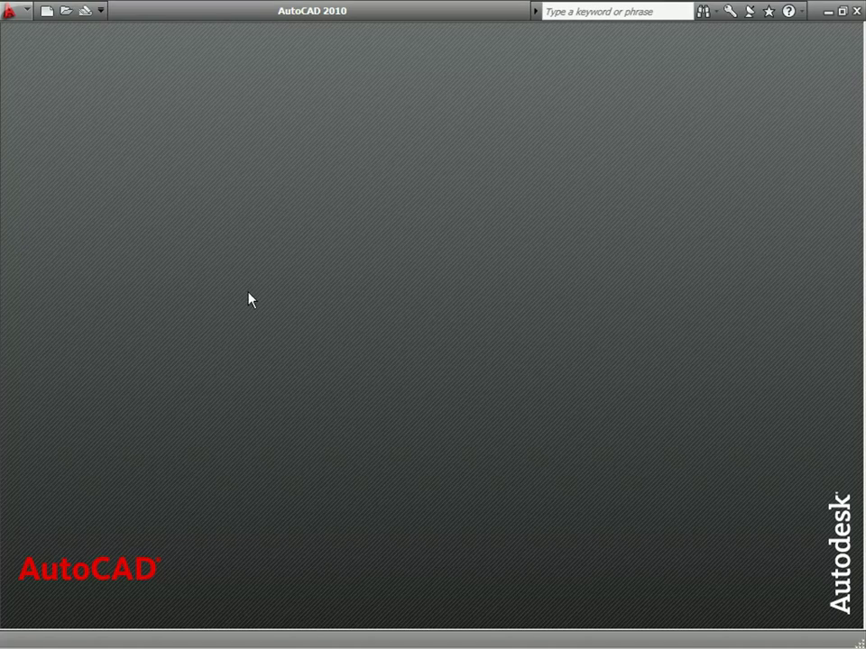
# - Open Schritt 1 > 0301-Entwurfsplanung > 1_Obergeschoss.DWG in AutoCAD 2010
pyautogui.click(28, 16)
pyautogui.moveTo(54, 139)
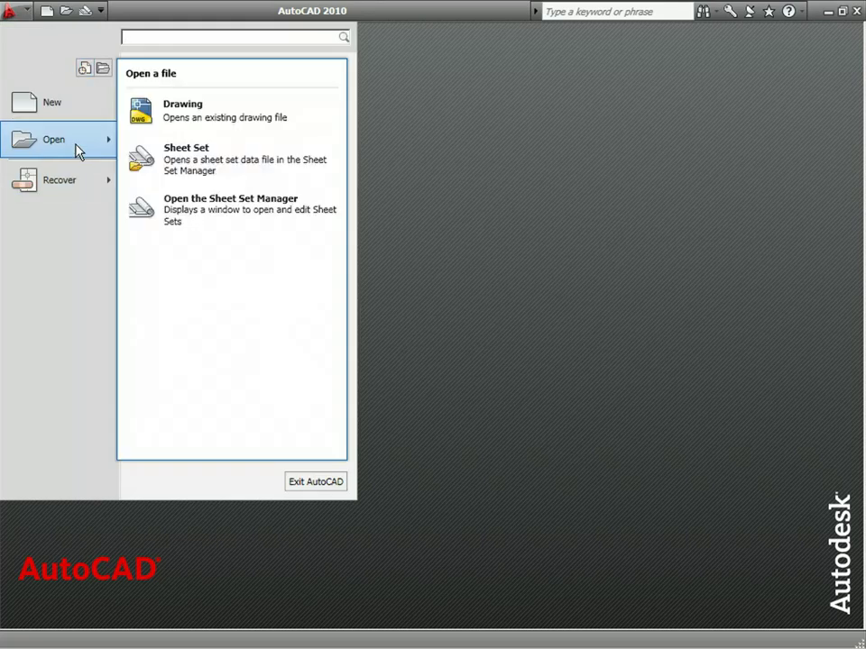
pyautogui.click(298, 122)
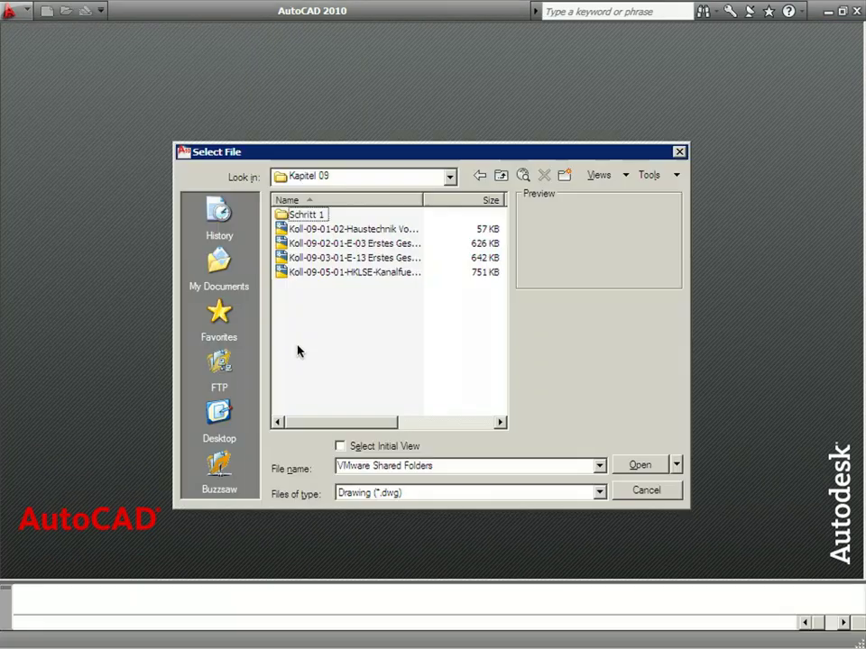
pyautogui.doubleClick(316, 215)
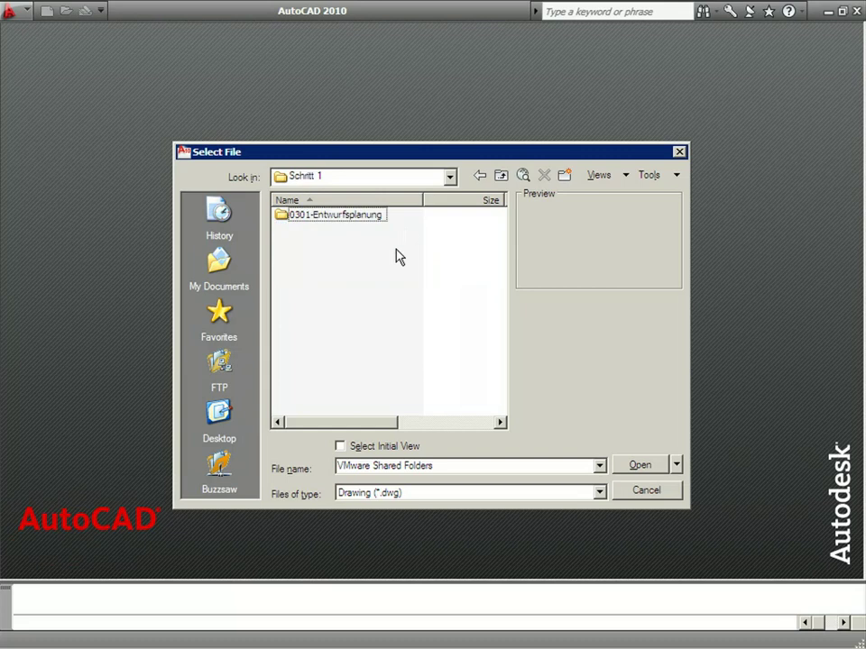
pyautogui.doubleClick(355, 216)
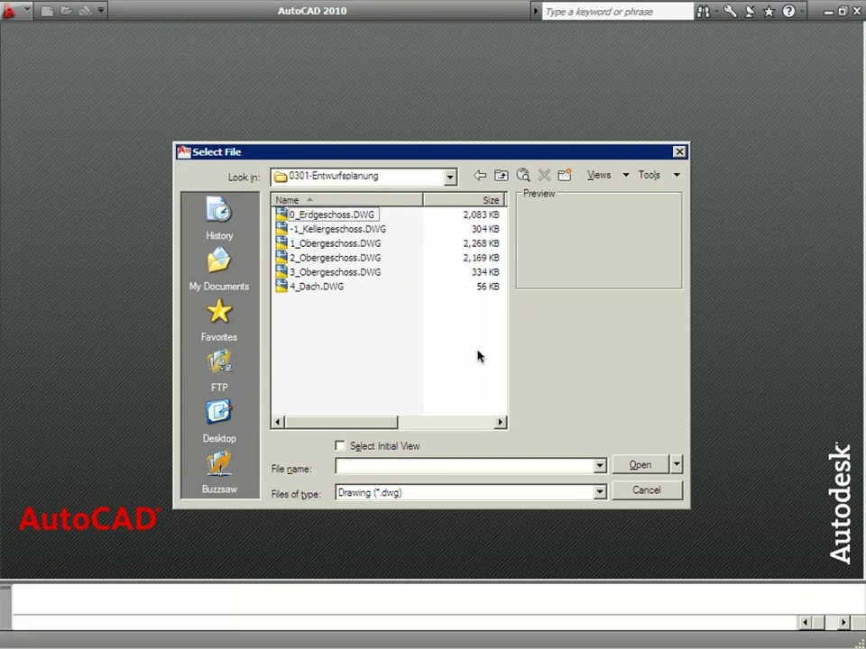
pyautogui.click(359, 251)
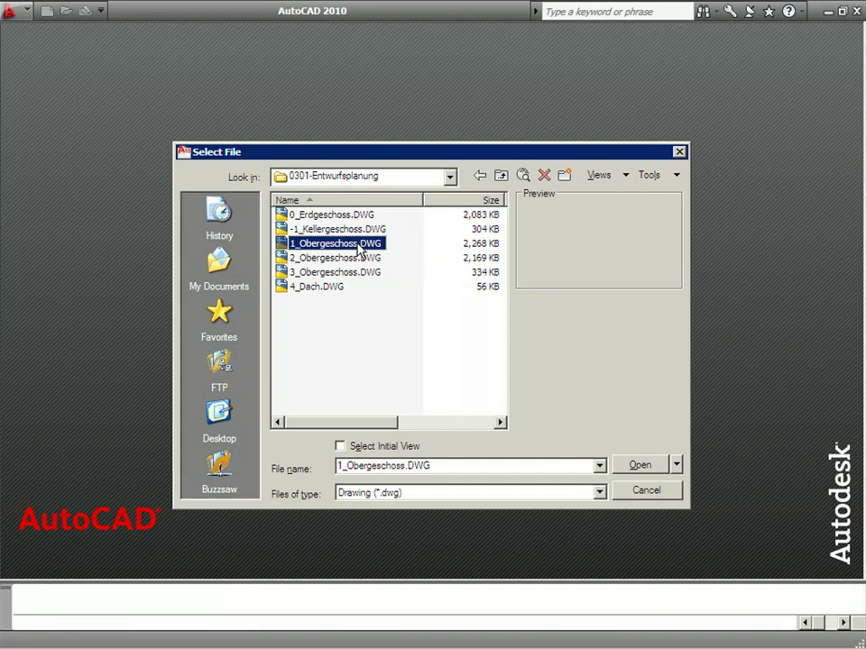
pyautogui.doubleClick(359, 251)
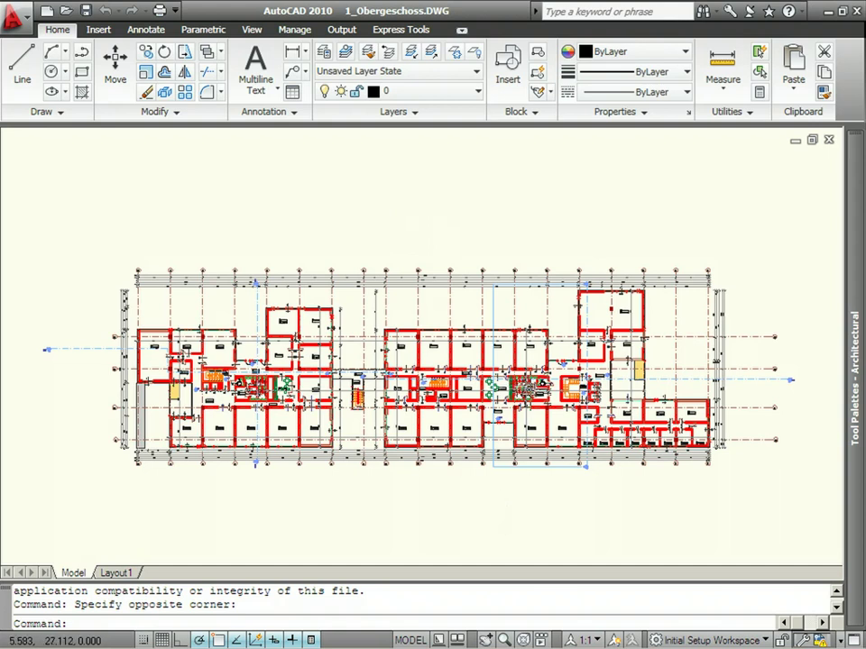
# - Zoom in on the toilet rooms of the 1_Obergeschoss floor plan
pyautogui.scroll(3, 550, 377)
pyautogui.scroll(3, 550, 377)
pyautogui.scroll(3, 550, 377)
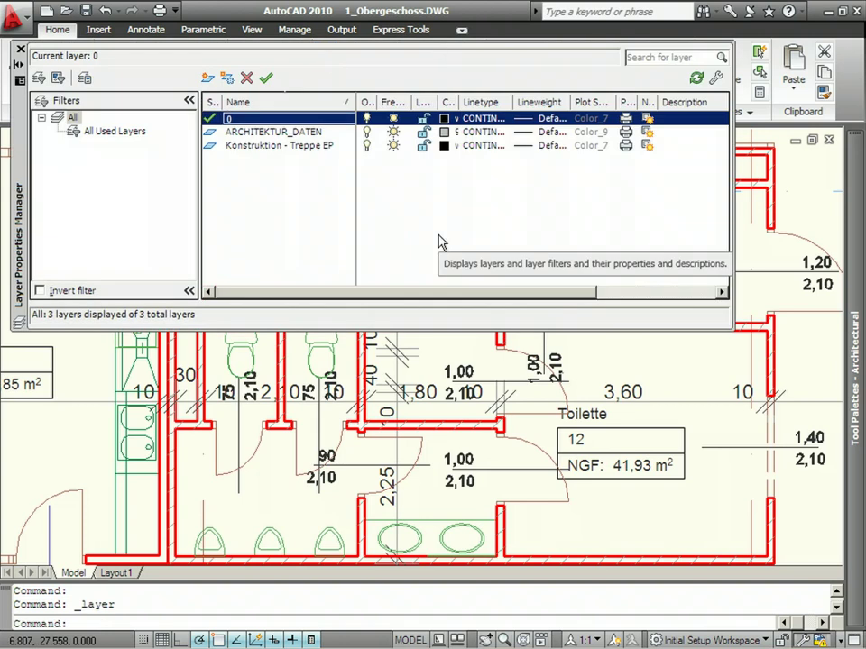
# - Check the ARCHITEKTUR_DATEN and 0 layers, then close the Layer Properties Manager
pyautogui.click(351, 132)
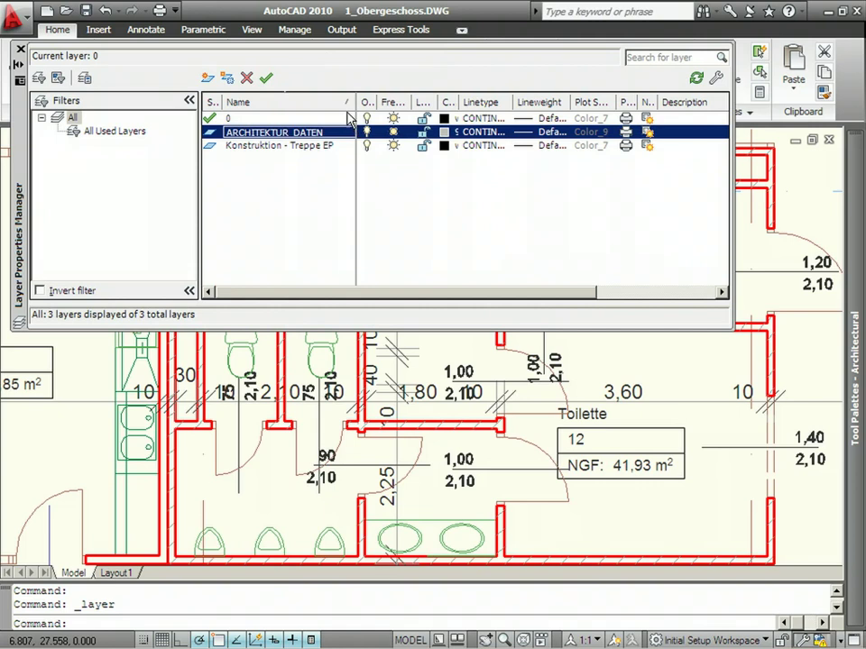
pyautogui.click(349, 119)
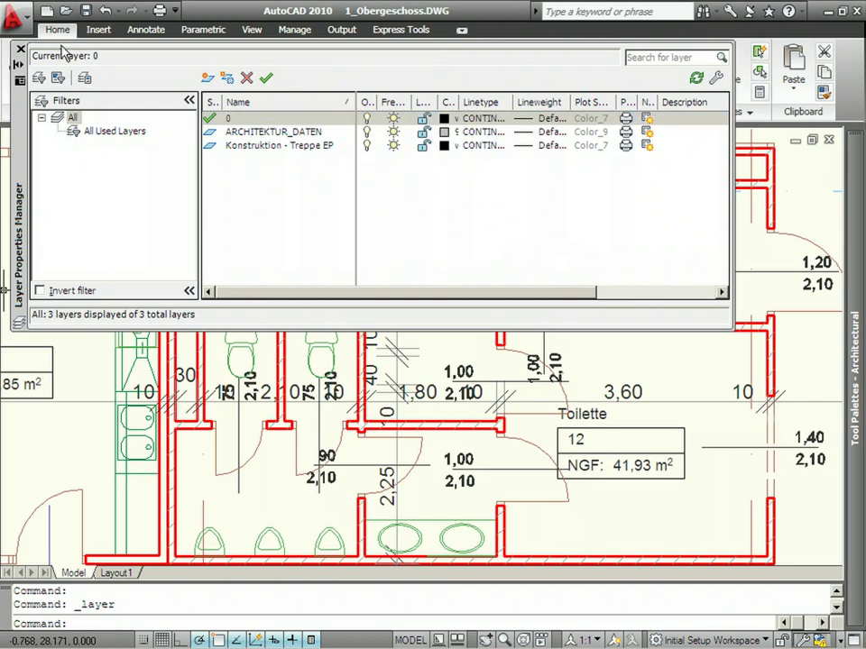
pyautogui.click(20, 49)
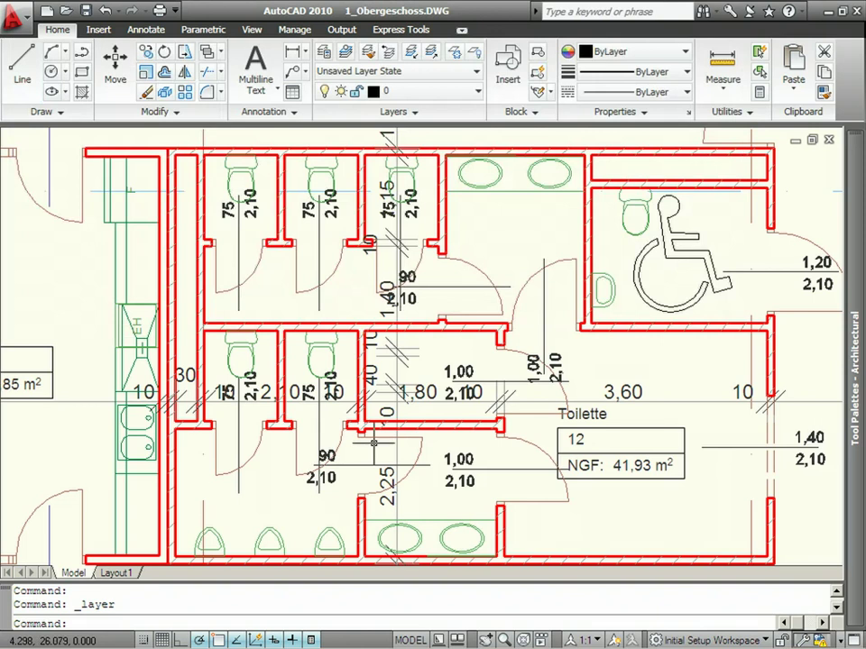
# - Zoom out to frame the whole 1_Obergeschoss floor plan, then zoom back in
pyautogui.scroll(-3, 374, 442)
pyautogui.scroll(-3, 373, 442)
pyautogui.scroll(-3, 374, 442)
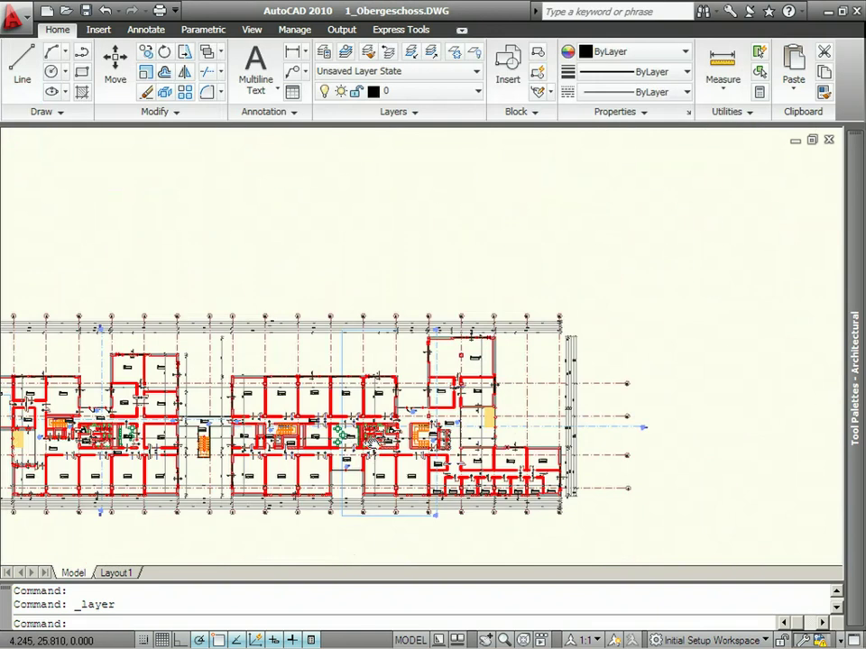
pyautogui.moveTo(180, 338)
pyautogui.mouseDown(button='middle')
pyautogui.moveTo(277, 318)
pyautogui.moveTo(307, 287)
pyautogui.mouseUp(button='middle')
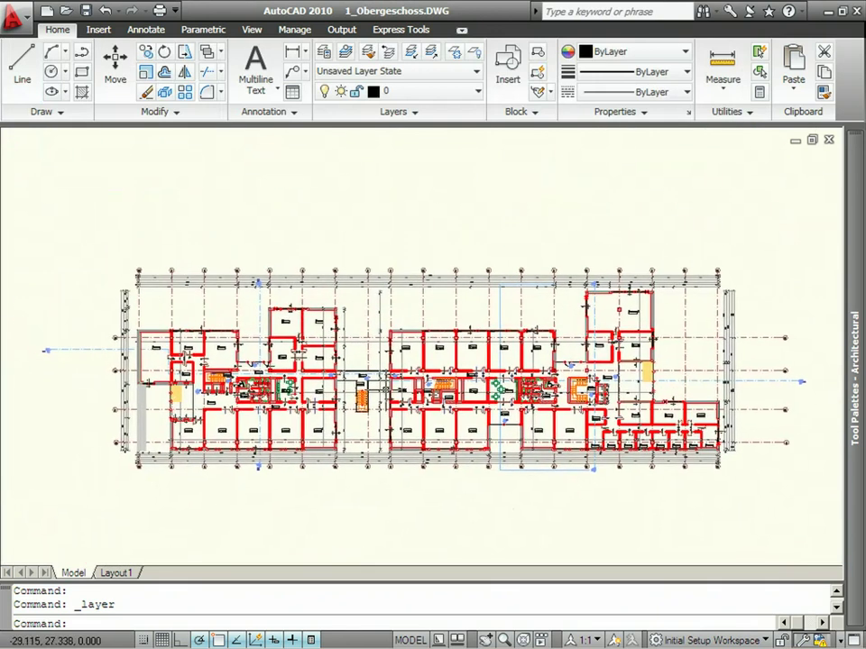
pyautogui.scroll(3, 397, 408)
pyautogui.scroll(3, 395, 412)
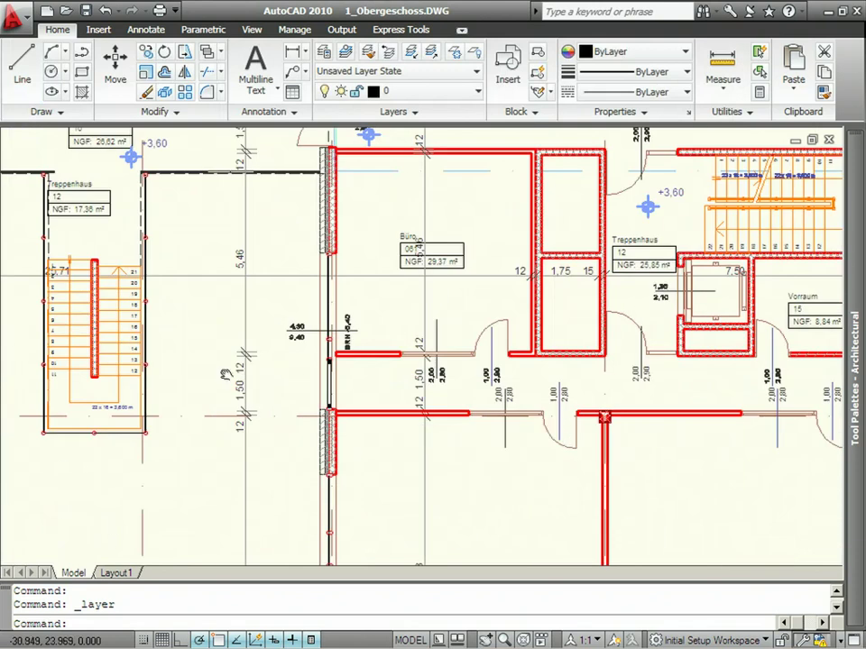
# - Pan across the stairwell, offices, tea kitchen, toilet rooms and offices 052 and 056
pyautogui.moveTo(225, 373); pyautogui.dragTo(635, 392, button='middle')
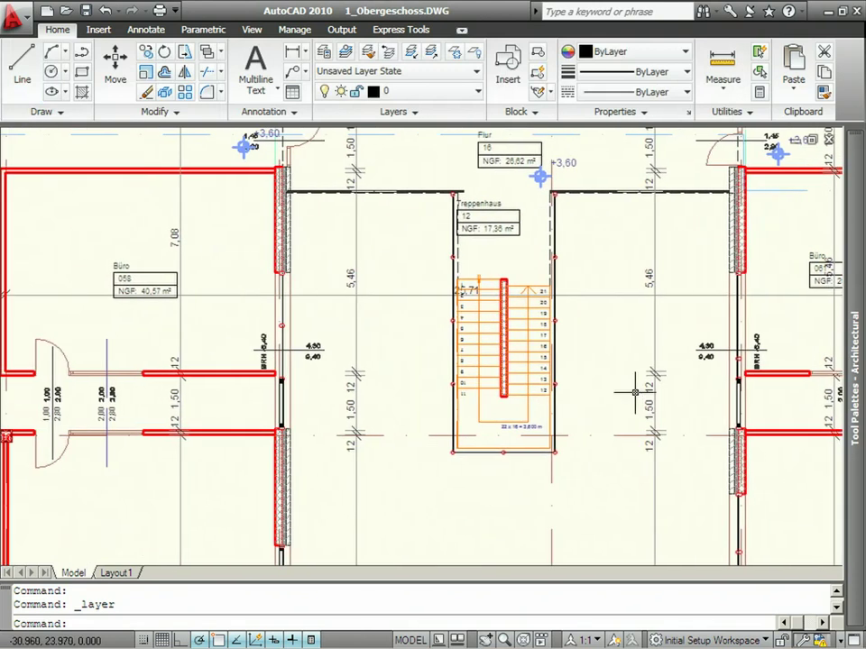
pyautogui.moveTo(82, 282); pyautogui.dragTo(419, 277, button='middle')
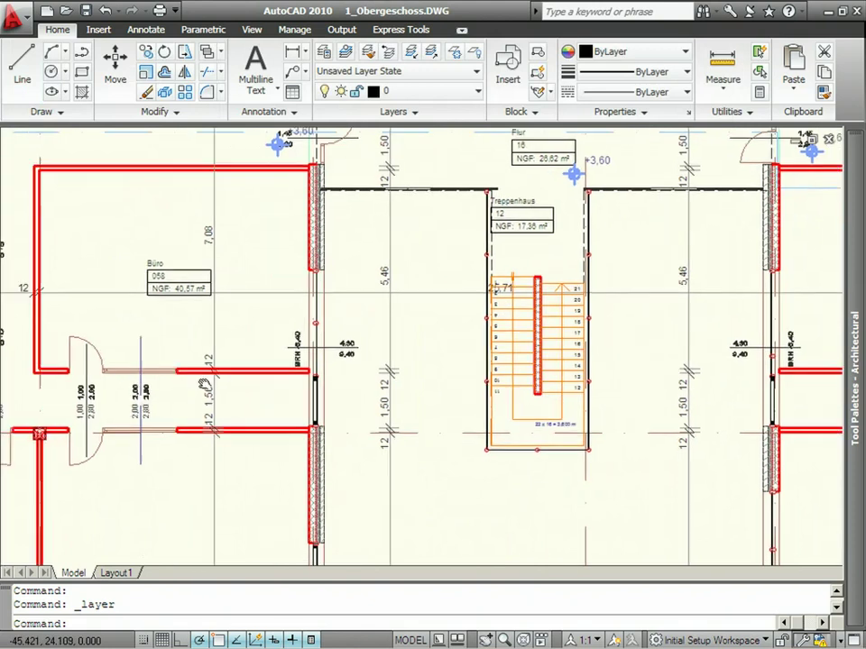
pyautogui.moveTo(473, 385); pyautogui.dragTo(697, 413, button='middle')
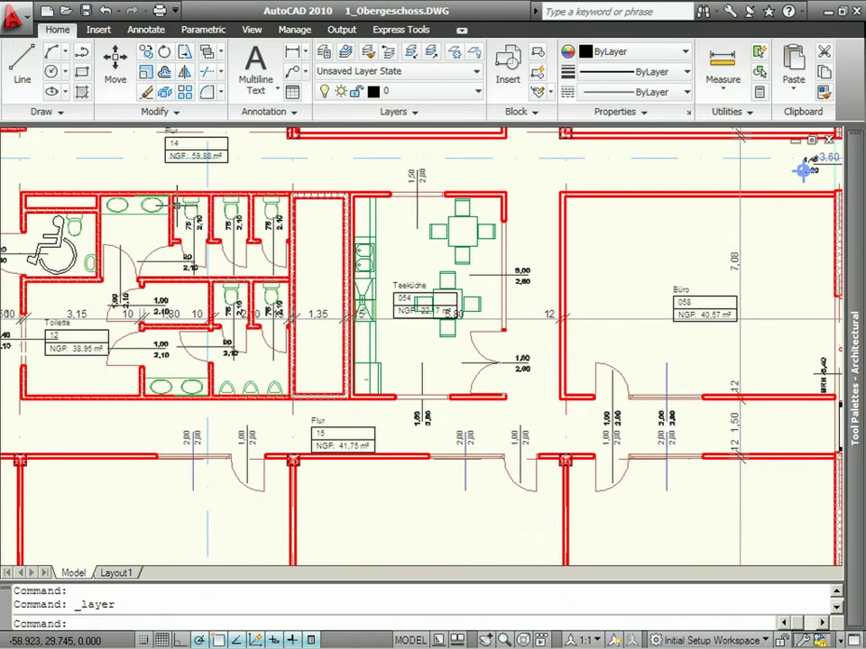
pyautogui.moveTo(132, 155); pyautogui.dragTo(151, 421, button='middle')
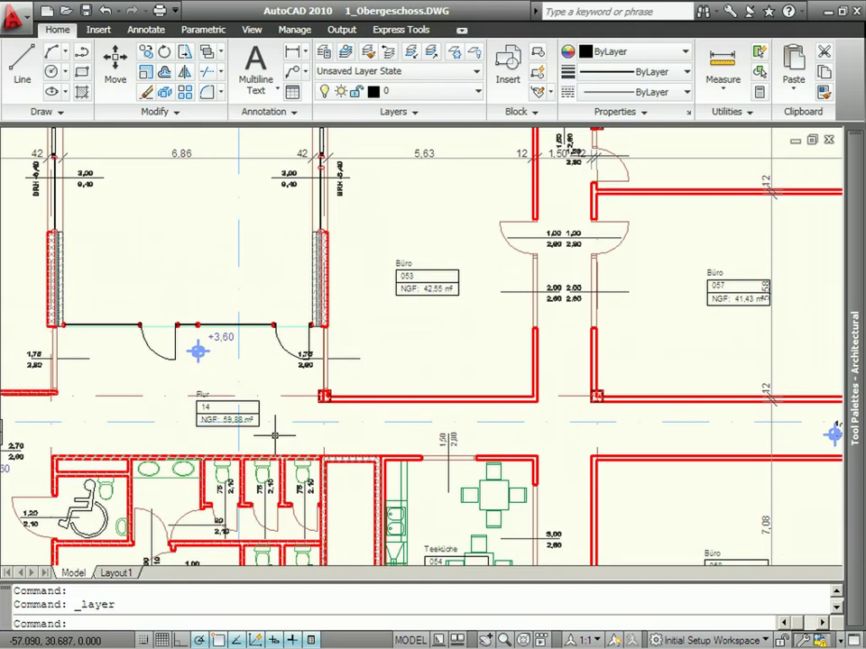
pyautogui.moveTo(686, 181)
pyautogui.mouseDown(button='middle')
pyautogui.moveTo(562, 314)
pyautogui.moveTo(427, 428)
pyautogui.moveTo(386, 447)
pyautogui.mouseUp(button='middle')
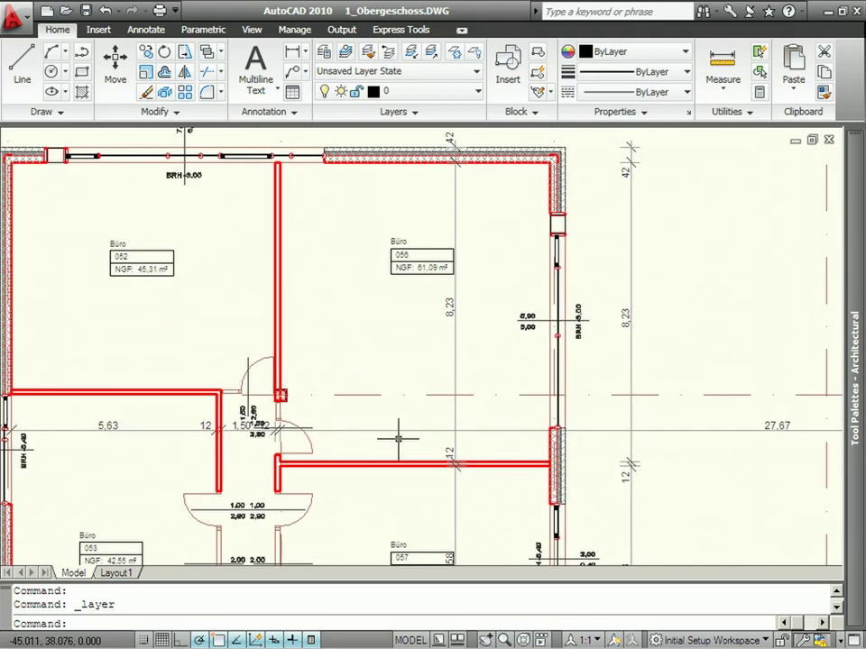
# - Zoom out and centre the complete floor plan in view
pyautogui.scroll(-3, 475, 488)
pyautogui.scroll(-3, 476, 488)
pyautogui.moveTo(476, 488)
pyautogui.mouseDown(button='middle')
pyautogui.moveTo(435, 396)
pyautogui.moveTo(290, 323)
pyautogui.mouseUp(button='middle')
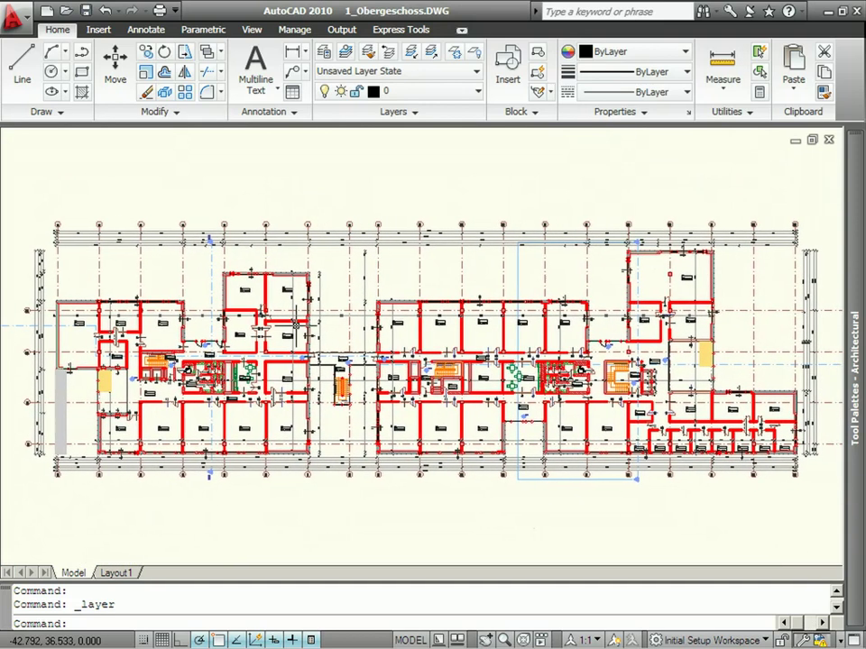